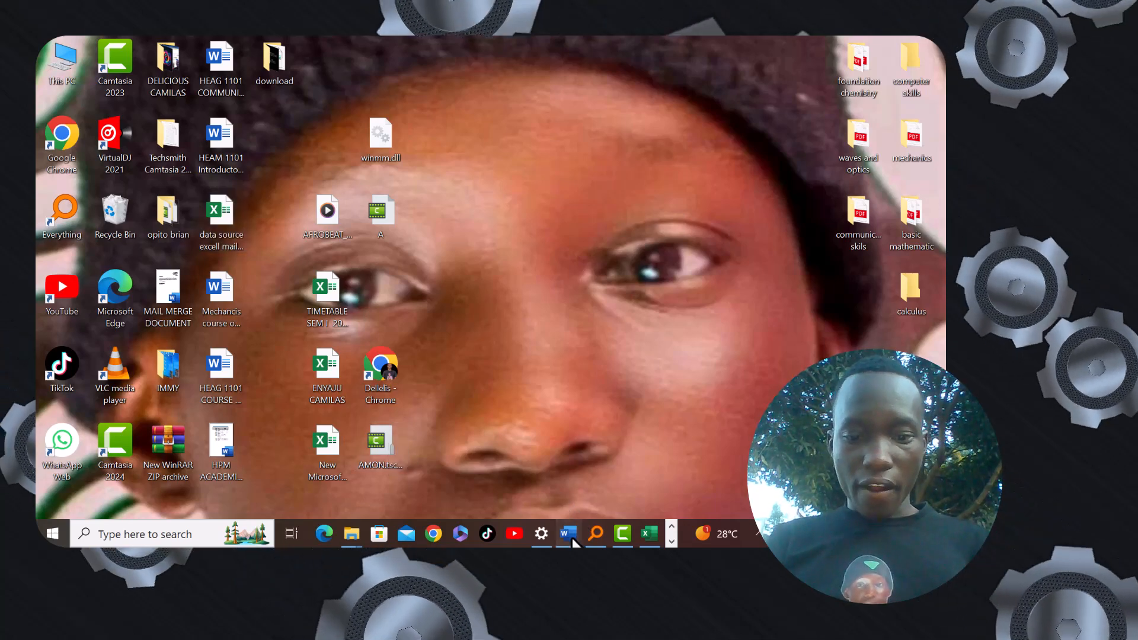
- Switch to the mail merge letter in Word and review its address, salutation, body placeholders and signature block
left_click(570, 536)
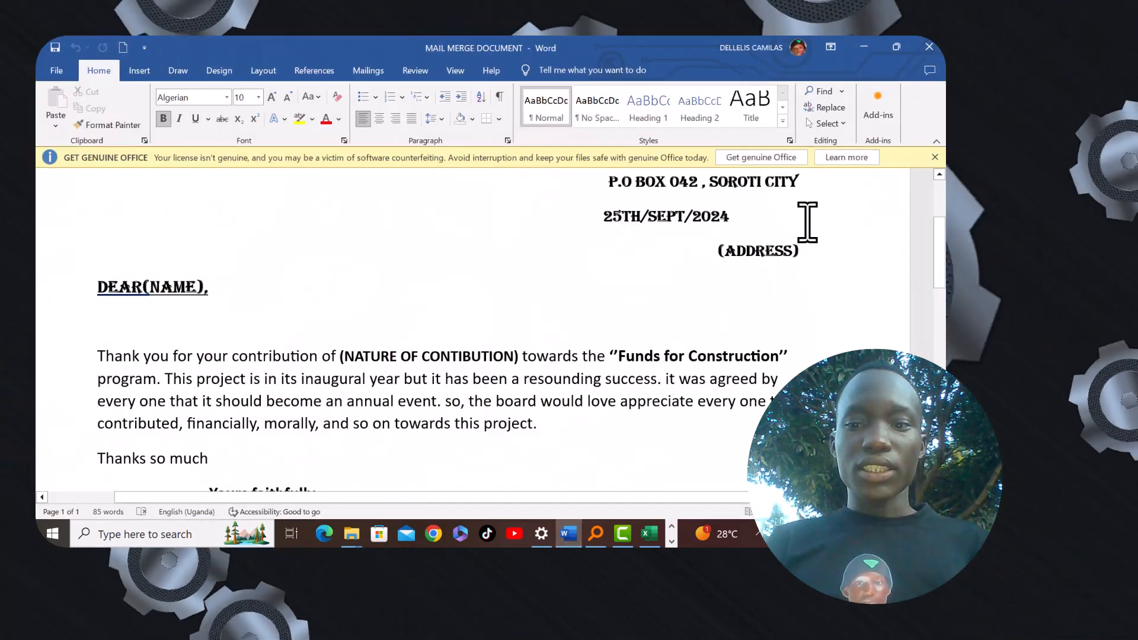
left_click_drag(941, 259, 944, 222)
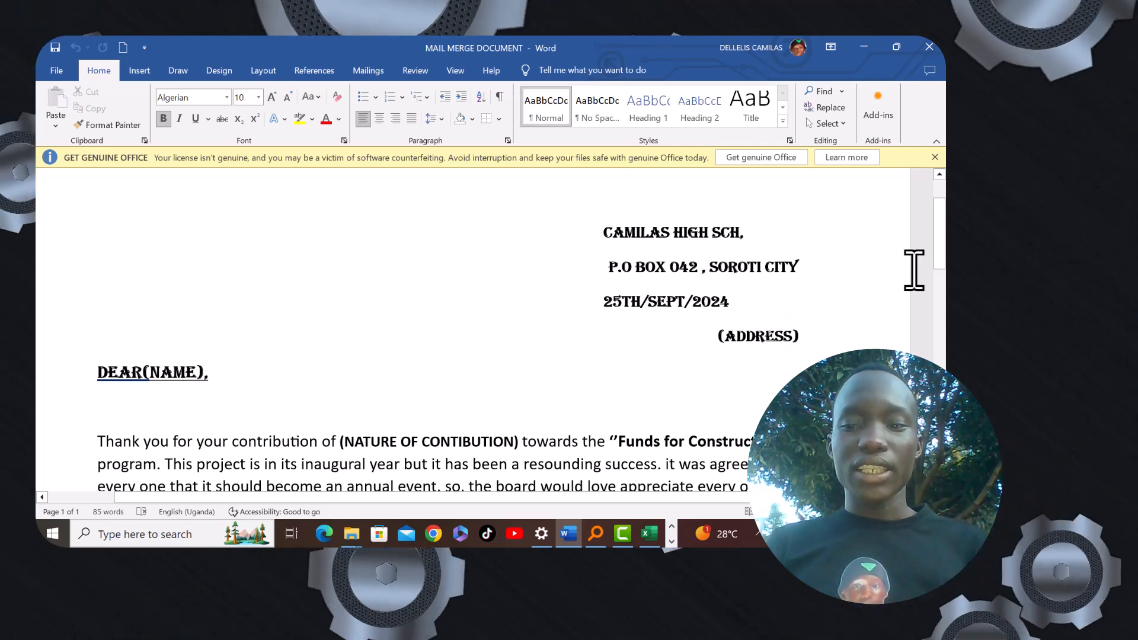
scroll(940, 272, "down", 2)
scroll(943, 282, "down", 1)
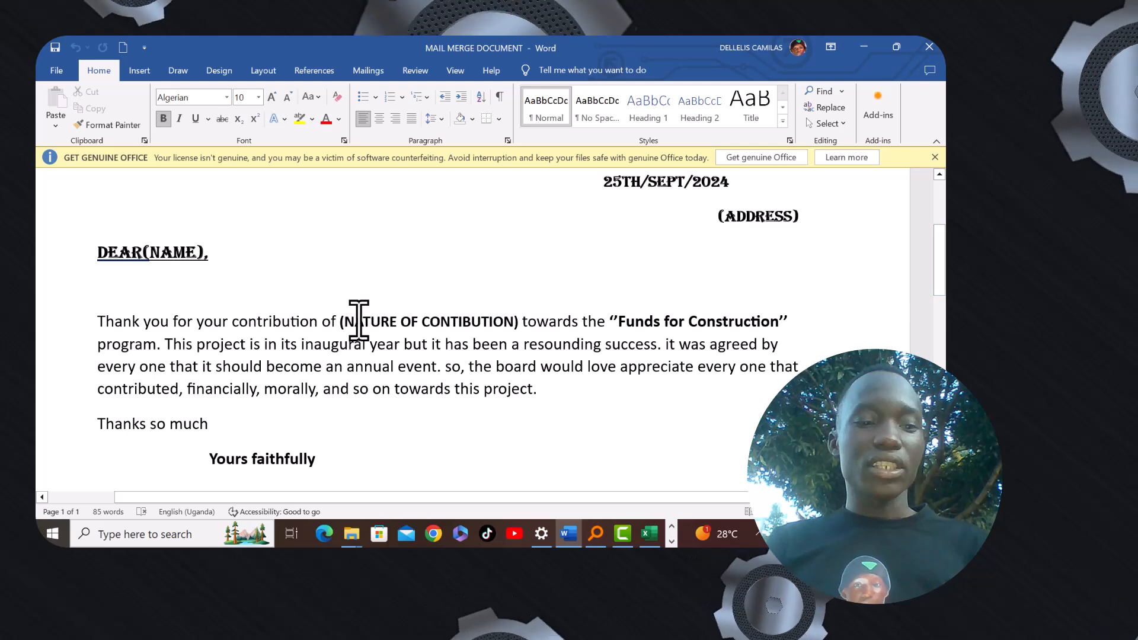
left_click(219, 259)
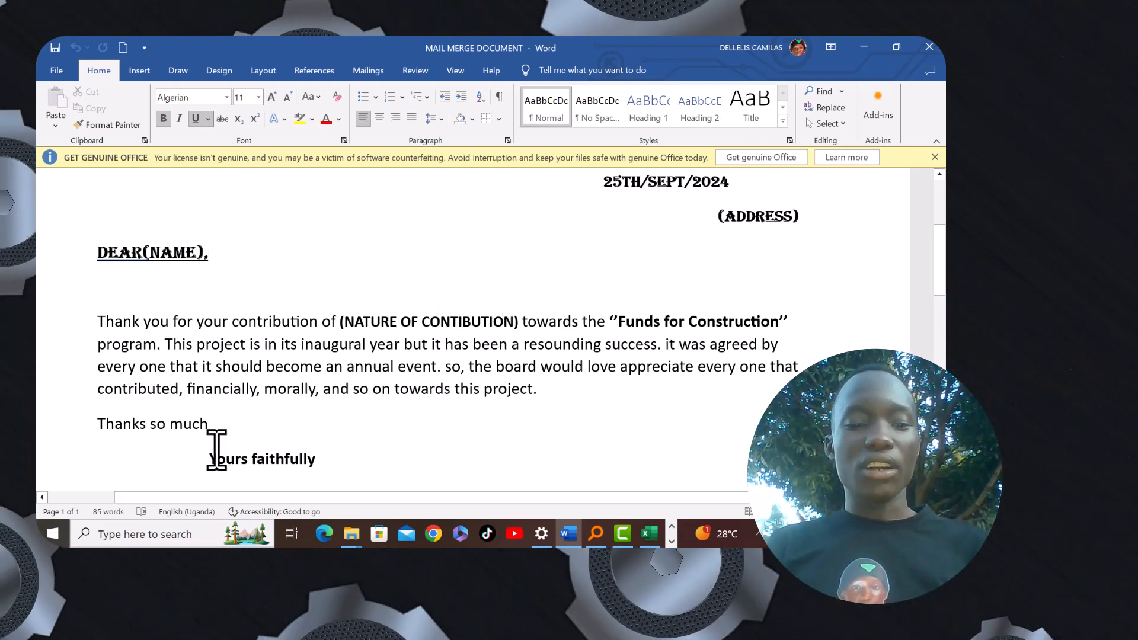
scroll(939, 274, "down", 3)
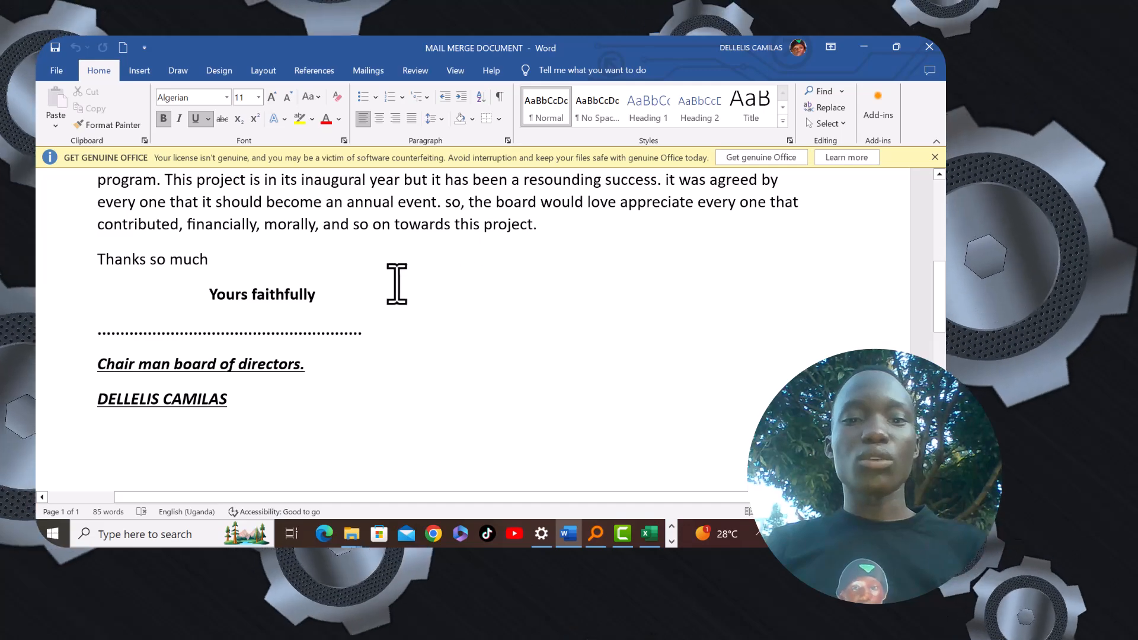
left_click_drag(940, 323, 939, 245)
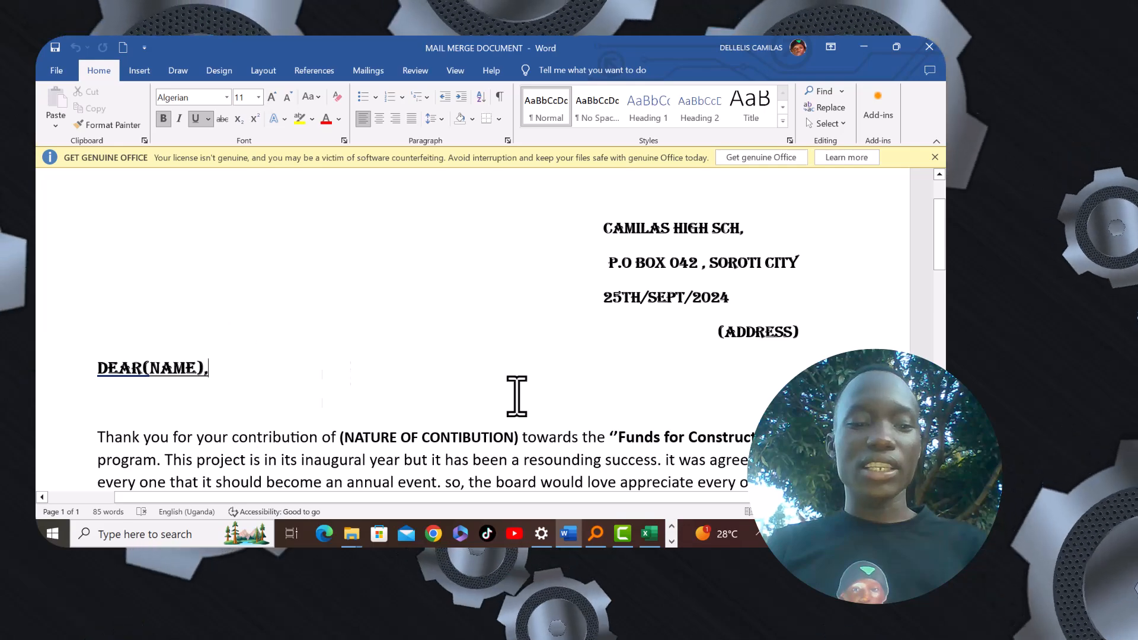
left_click_drag(938, 275, 942, 326)
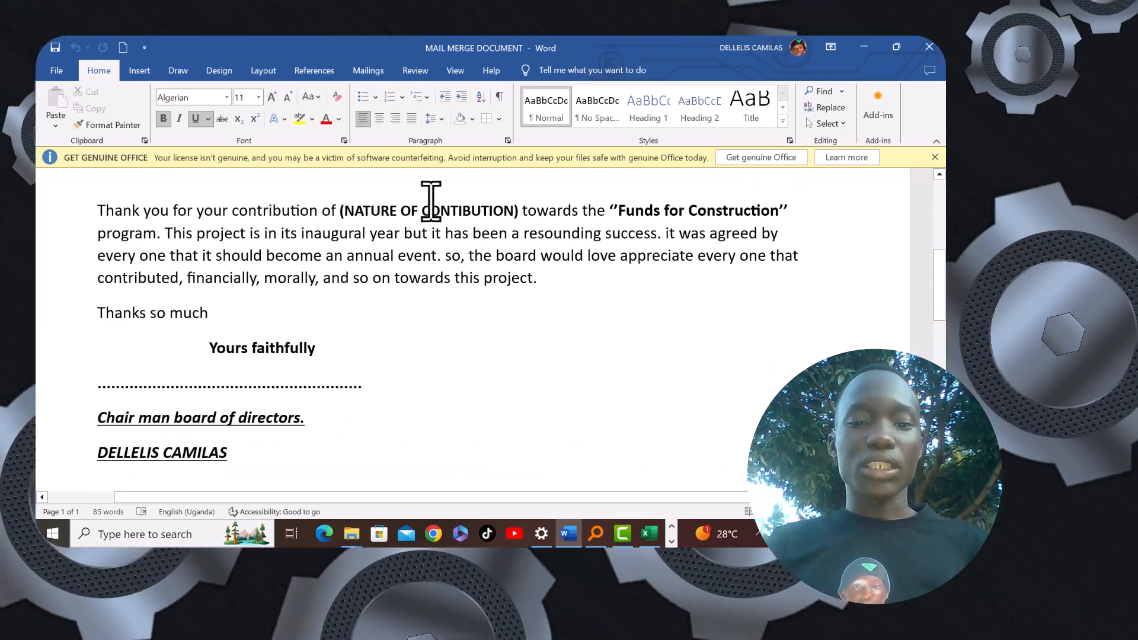
left_click_drag(941, 294, 935, 225)
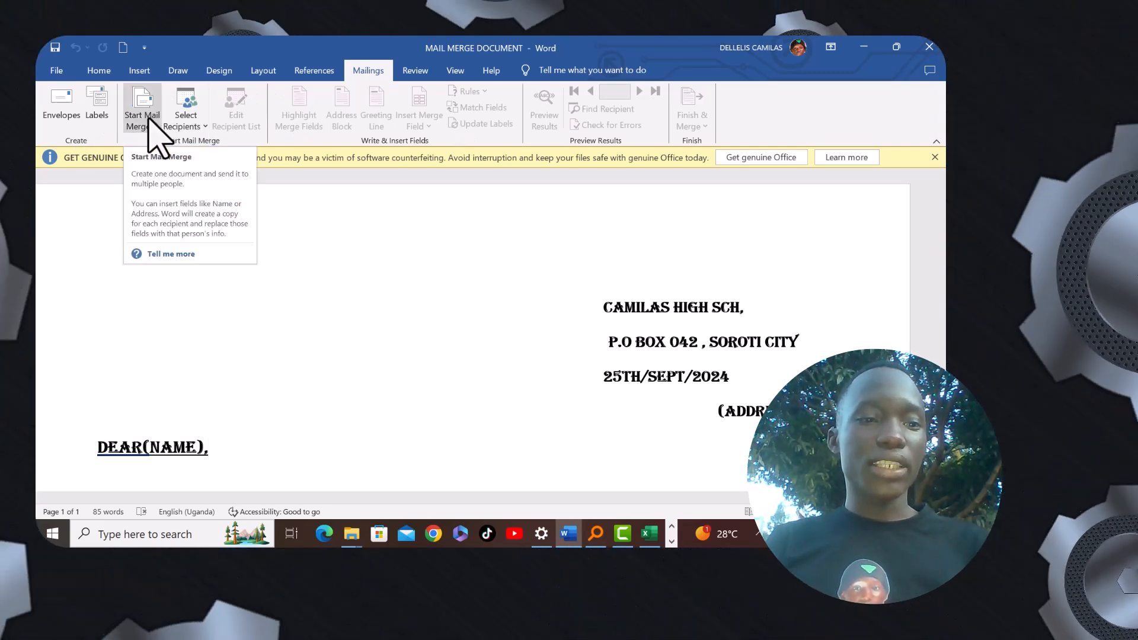
- Start a Letters mail merge with the existing desktop workbook "data source excell mail merge", table 'mail merge$' with column headers, as recipients
left_click(146, 117)
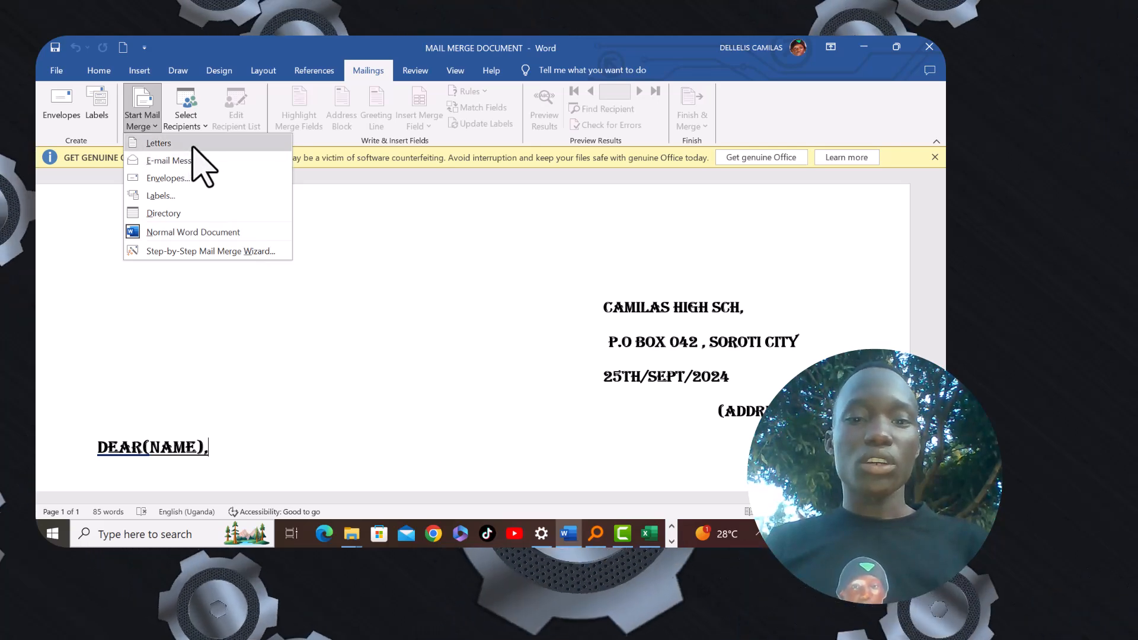
left_click(192, 147)
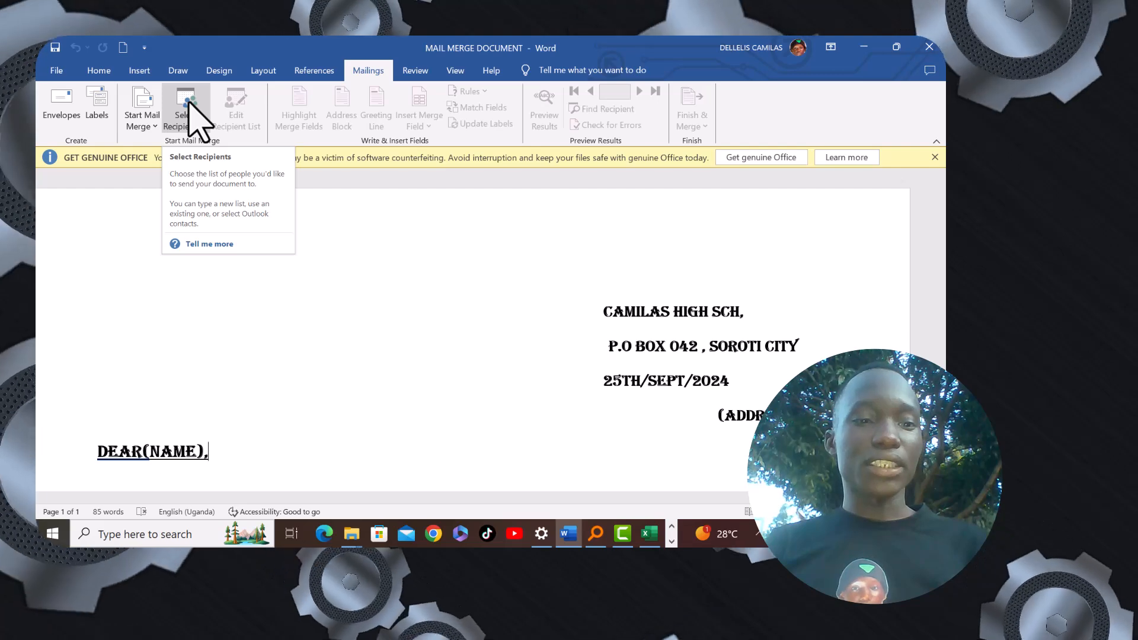
left_click(189, 102)
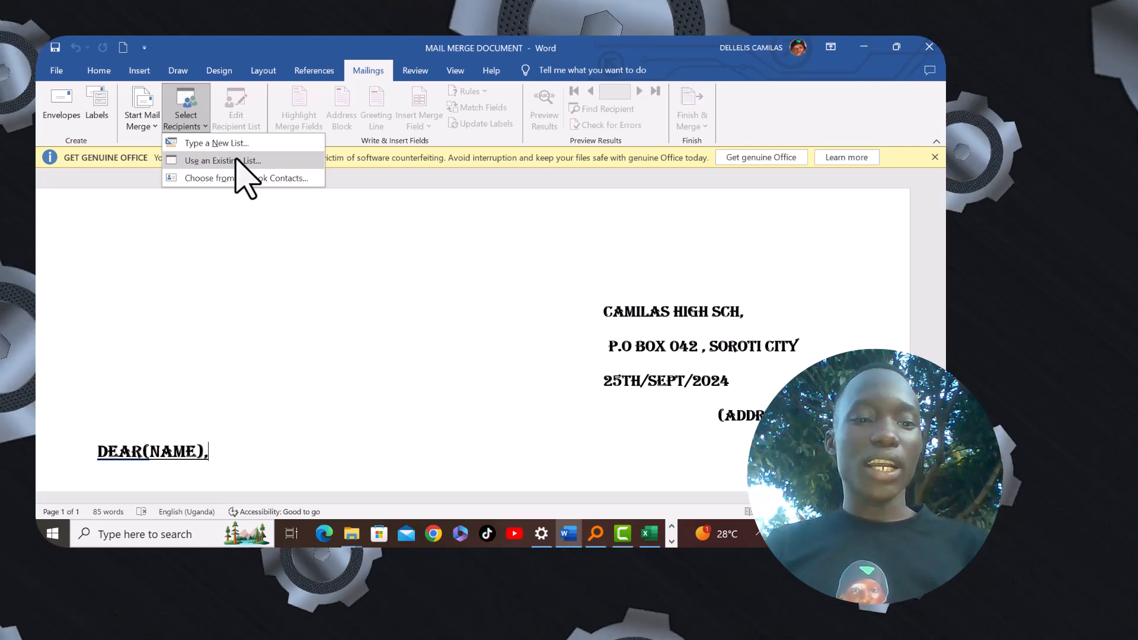
left_click(236, 160)
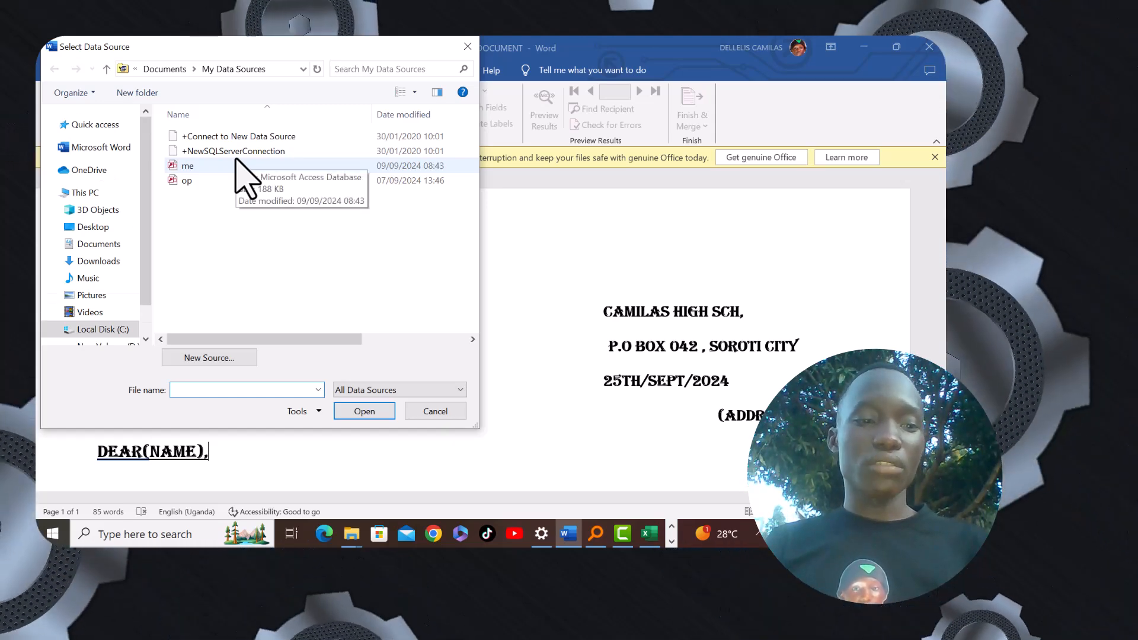
left_click(95, 227)
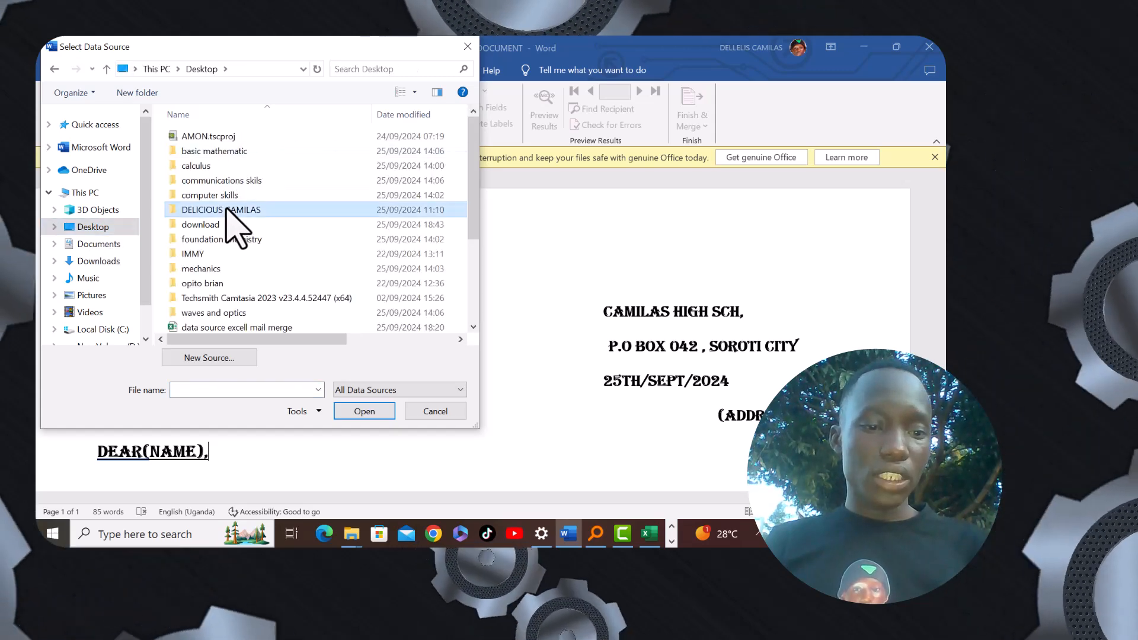
double_click(229, 211)
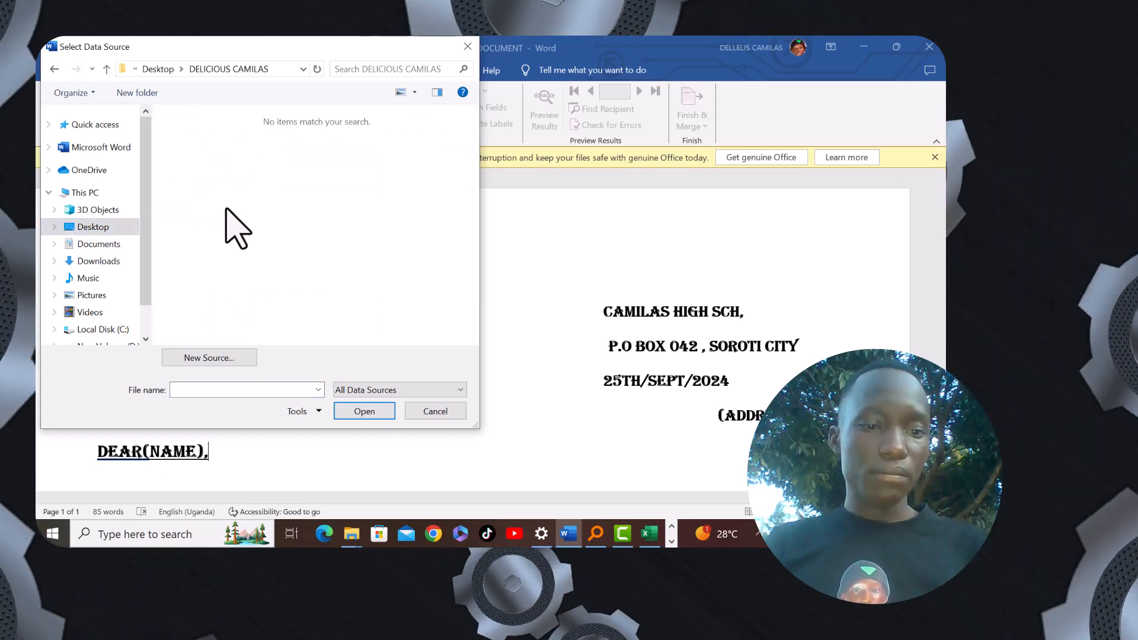
left_click(54, 69)
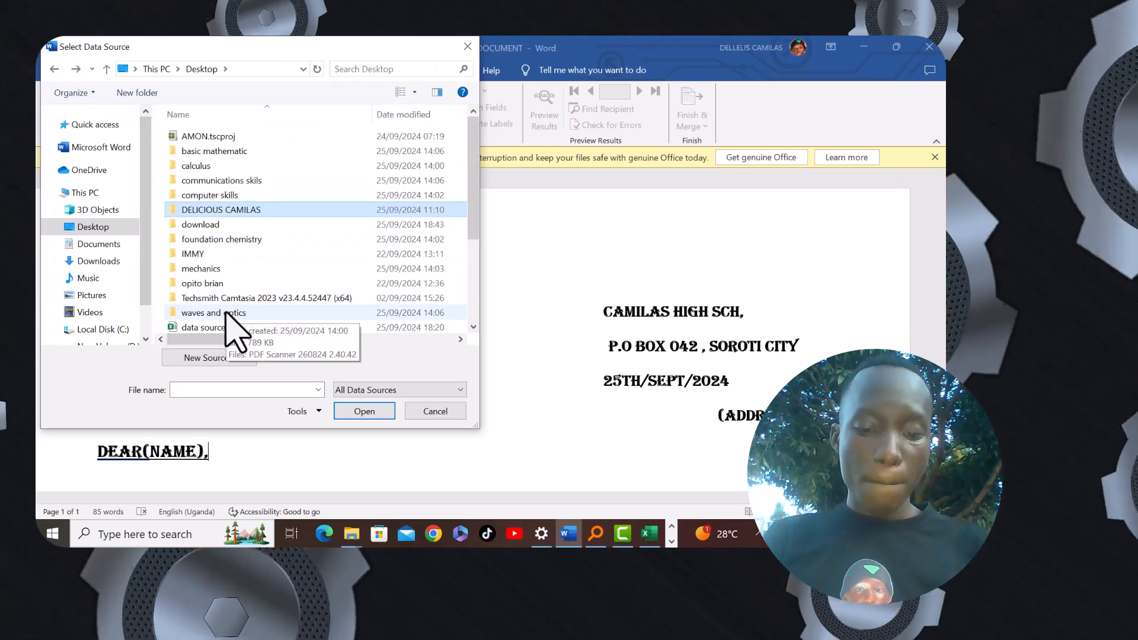
scroll(234, 332, "down", 1)
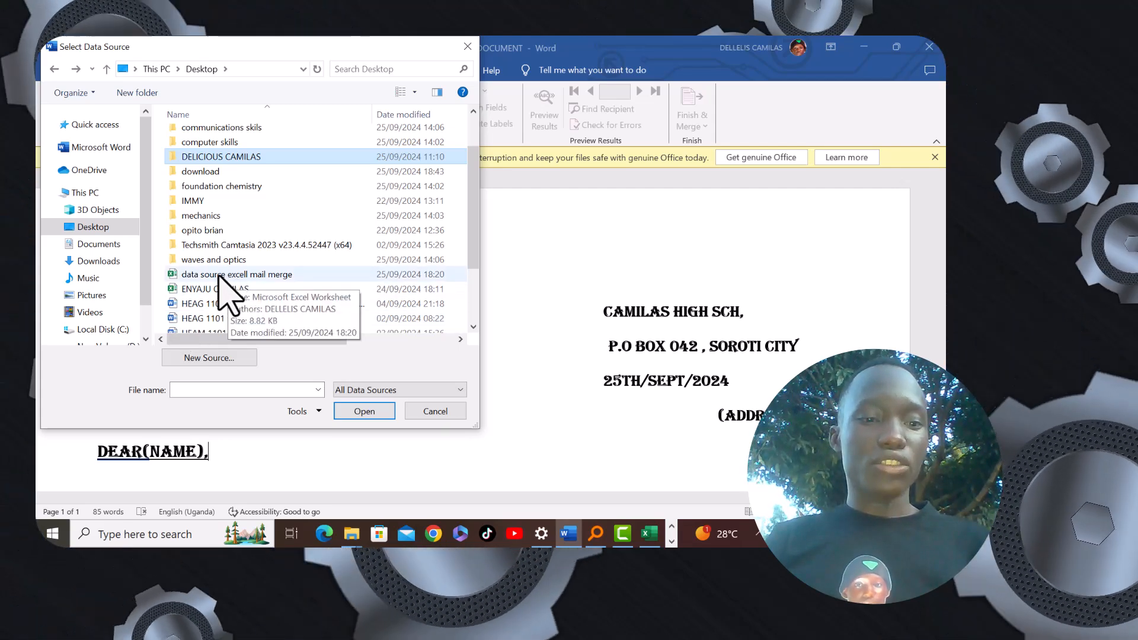
left_click(254, 275)
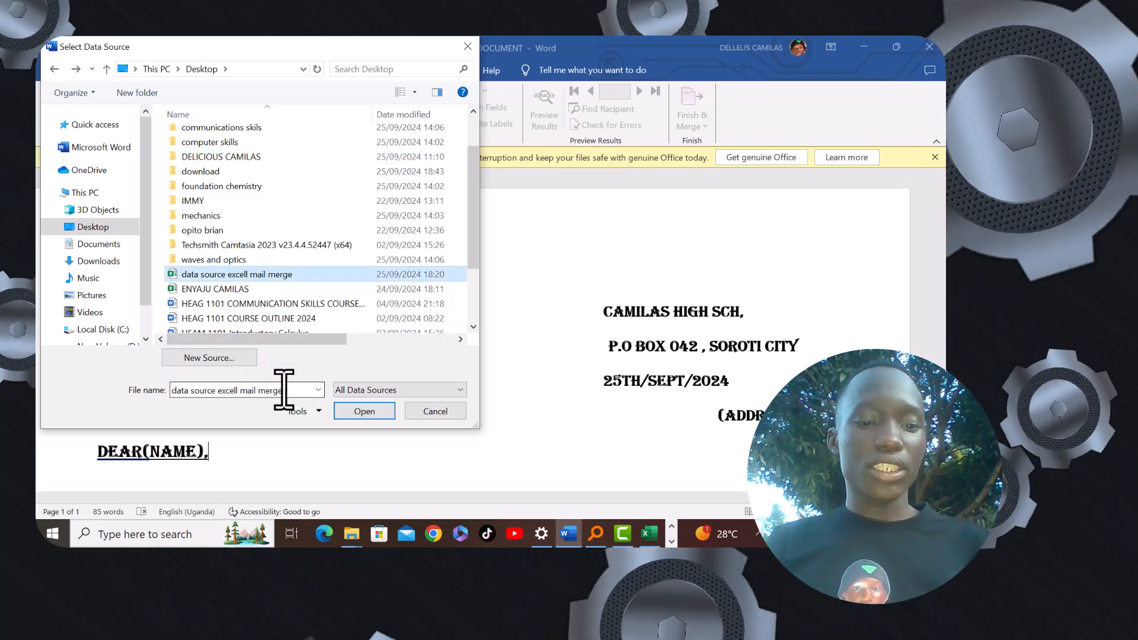
left_click(366, 411)
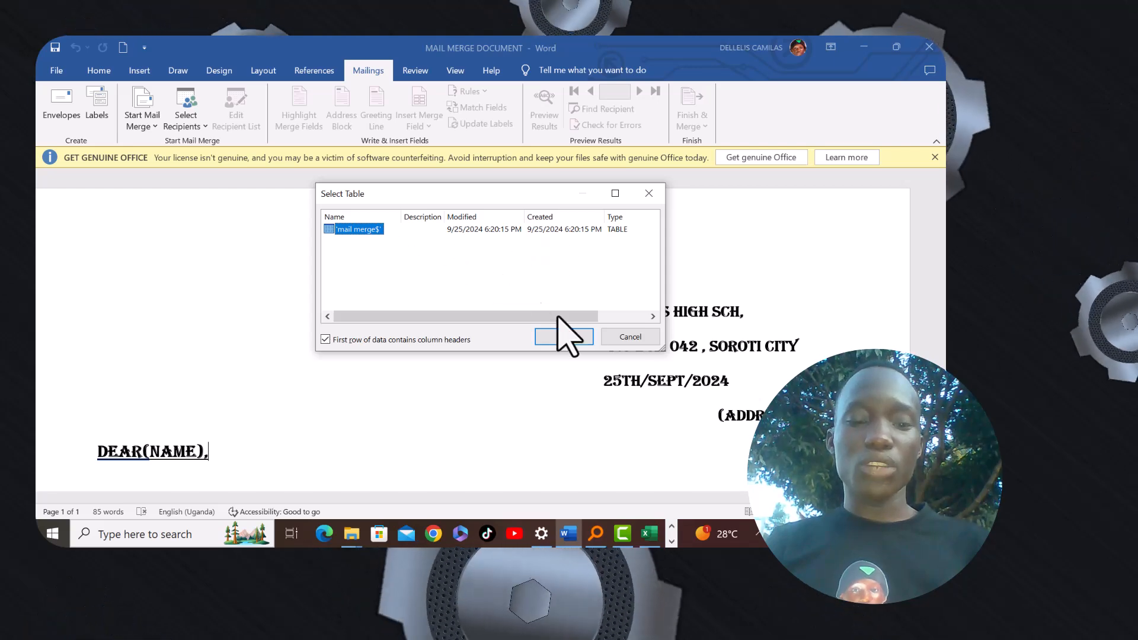
left_click(562, 336)
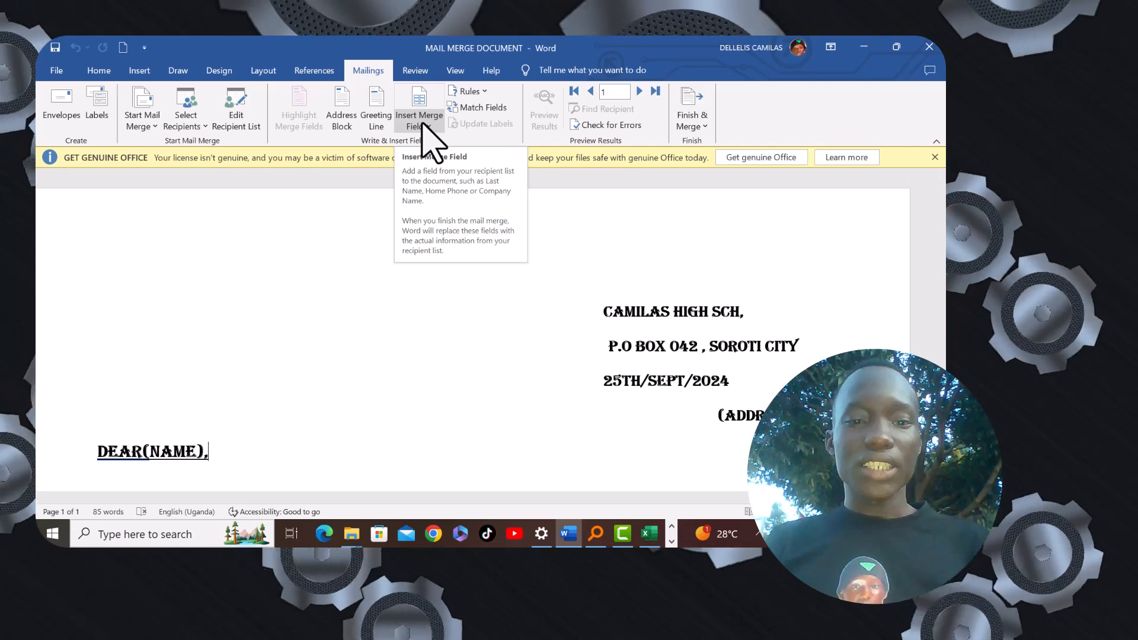
- Replace the (ADDRESS) placeholder below the letter's date with the ADDRESS merge field
left_click(426, 134)
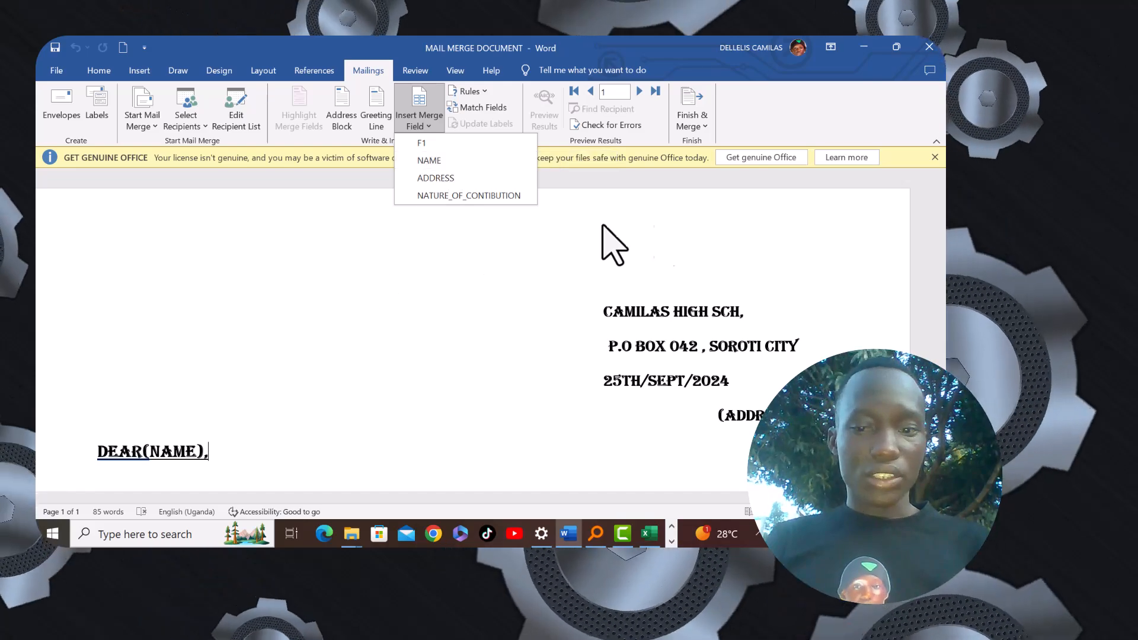
left_click(932, 211)
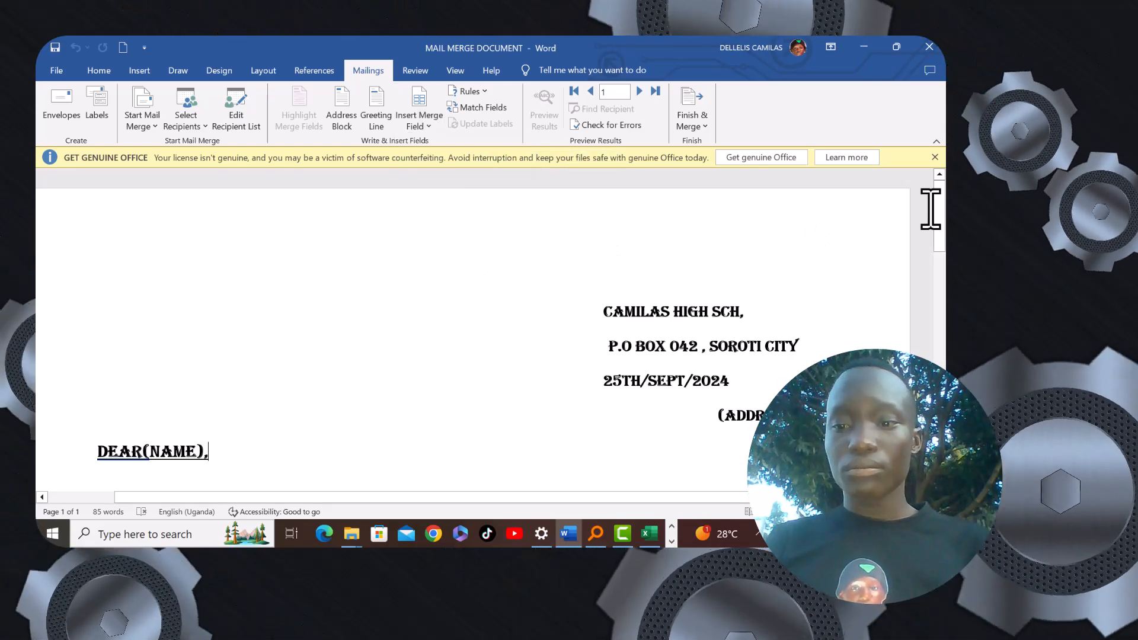
scroll(474, 326, "down", 2)
scroll(474, 326, "down", 2)
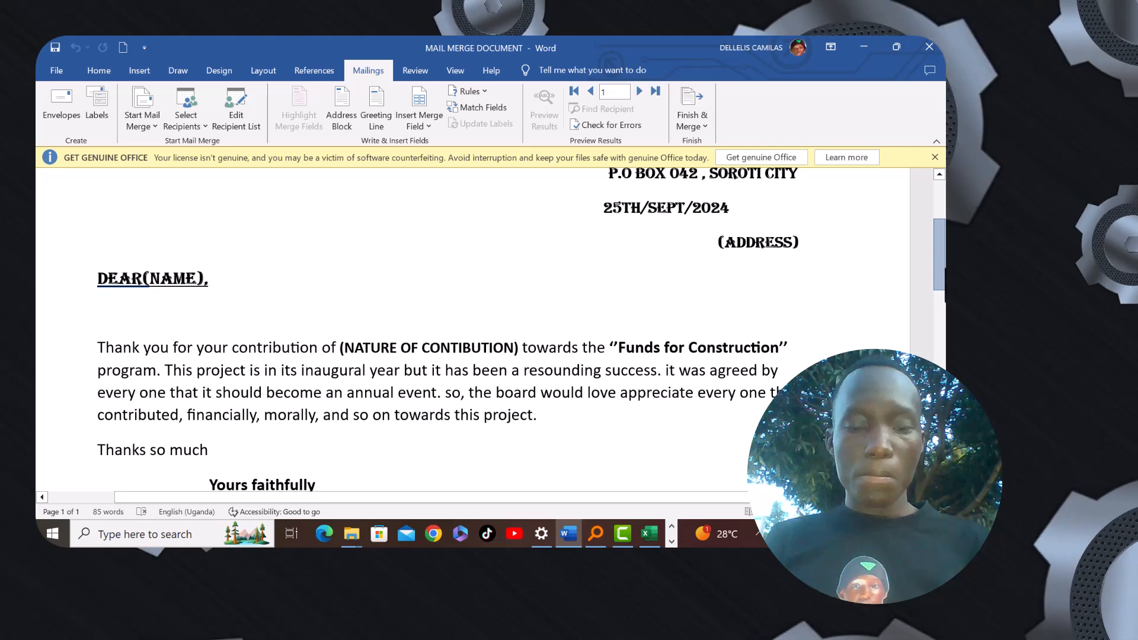
scroll(474, 326, "up", 3)
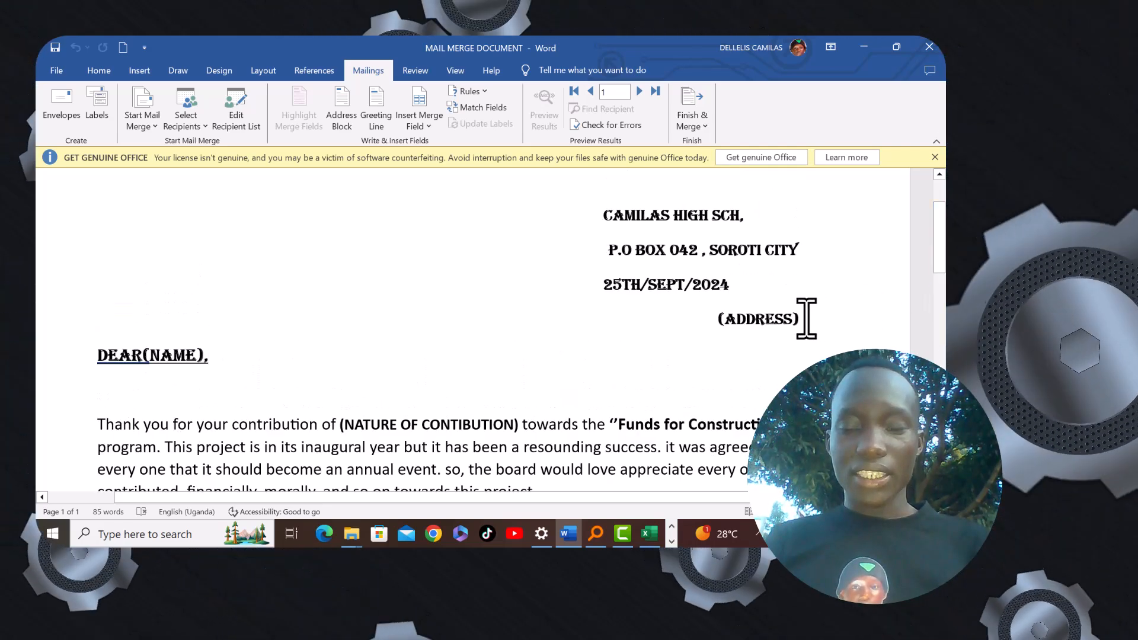
key("BackSpace")
key("BackSpace")
key("BackSpace")
key("BackSpace")
key("BackSpace")
key("BackSpace")
key("BackSpace")
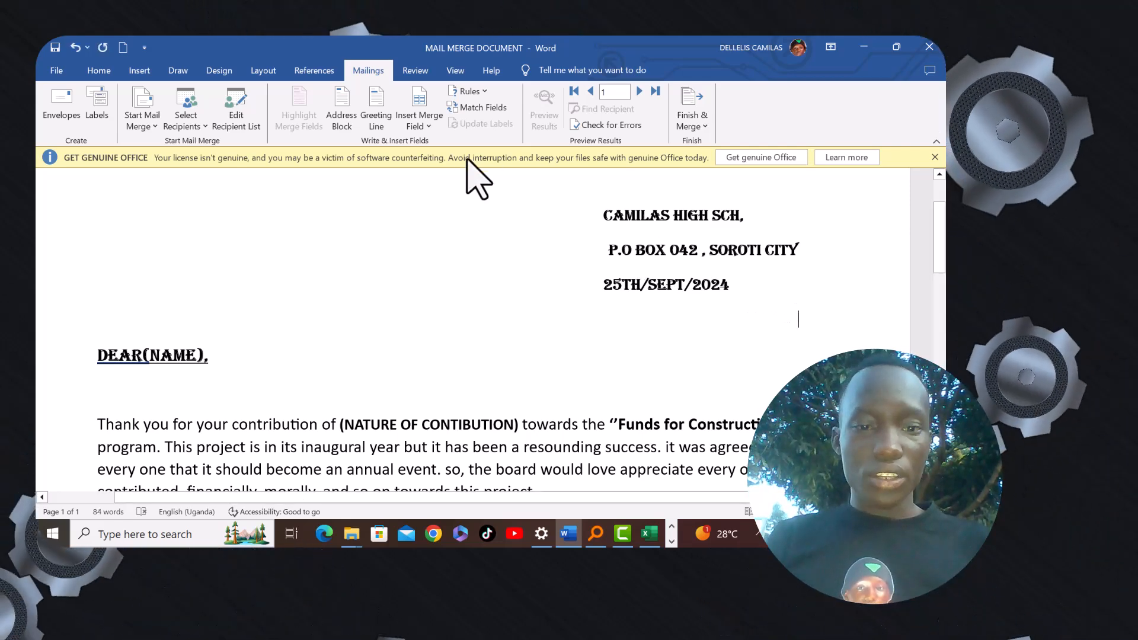
left_click(424, 118)
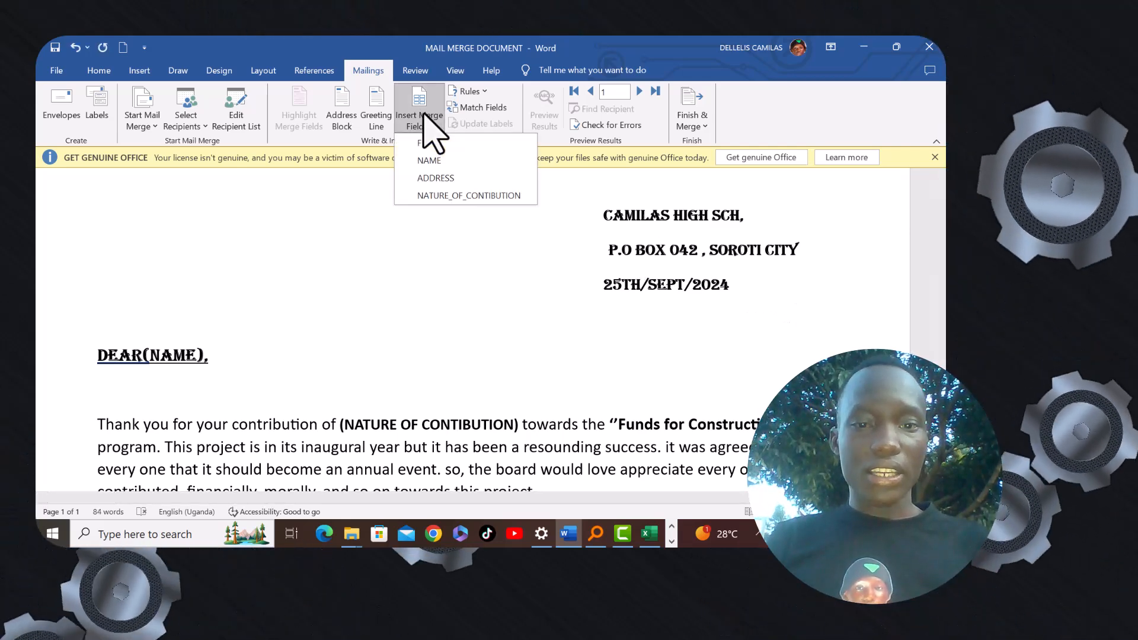
left_click(453, 178)
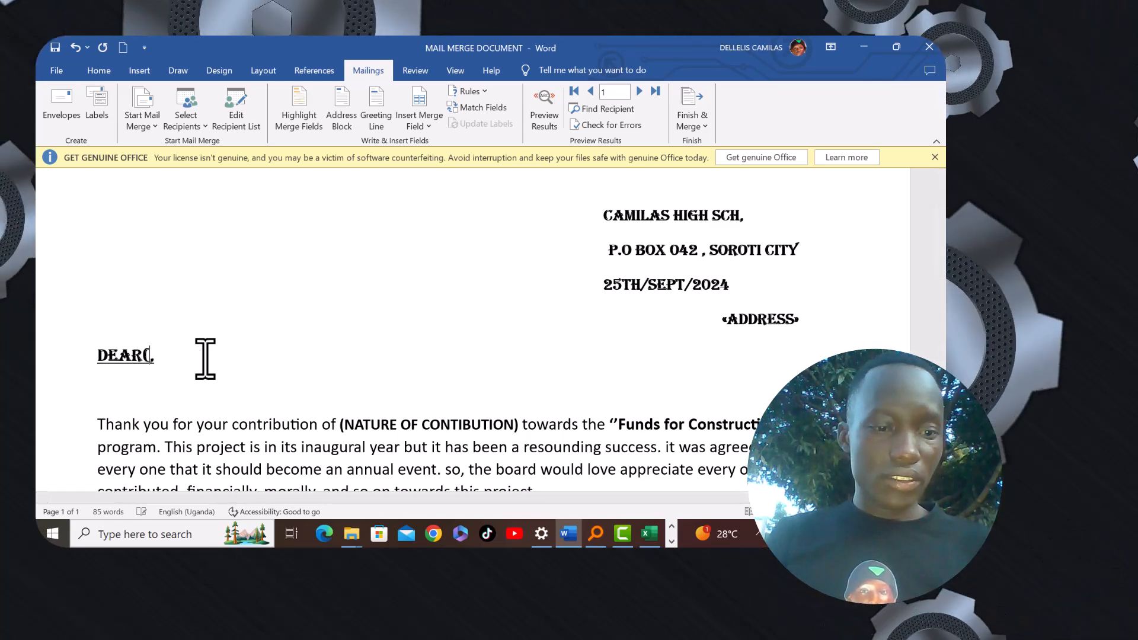
- Replace the (NAME) placeholder after DEAR in the salutation with the NAME merge field, keeping the comma
key("BackSpace")
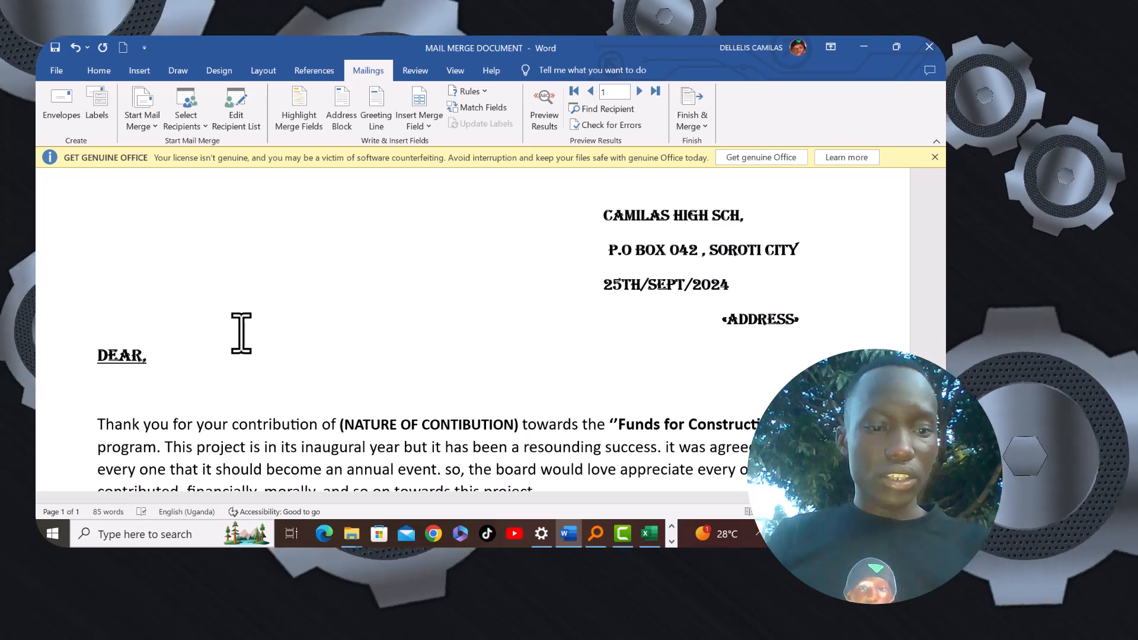
left_click(427, 106)
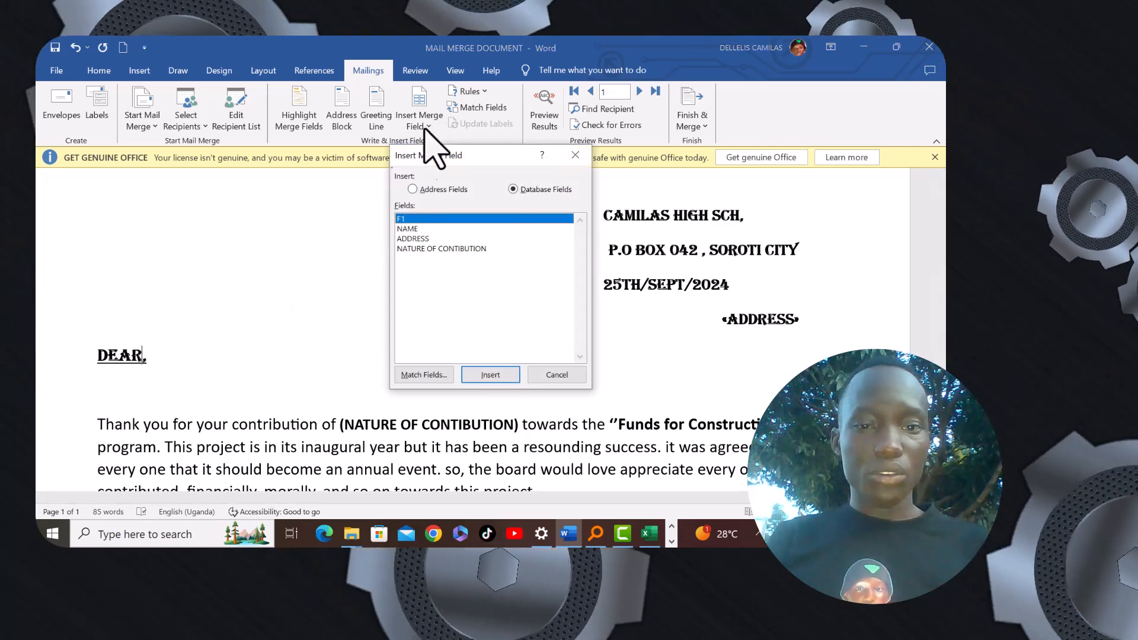
left_click(418, 229)
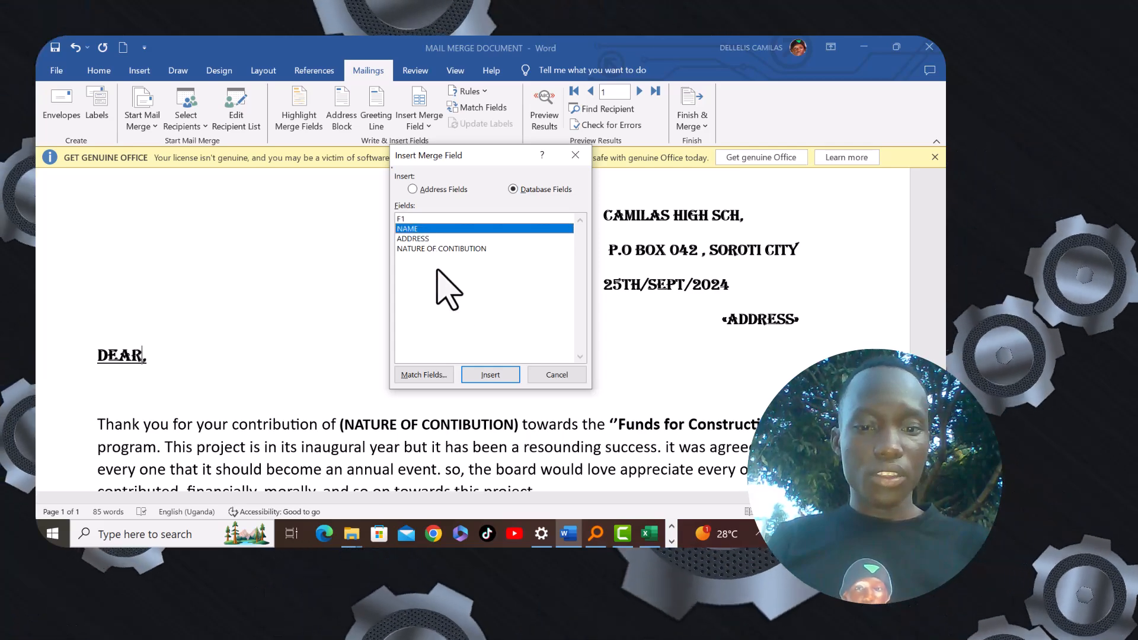
left_click(491, 375)
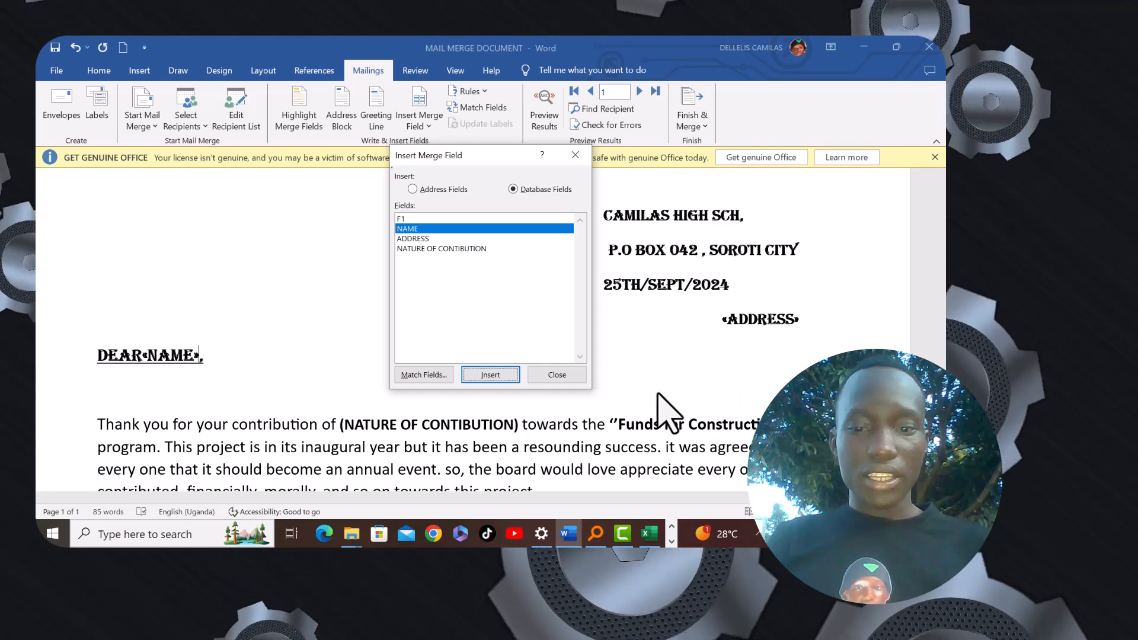
left_click(557, 375)
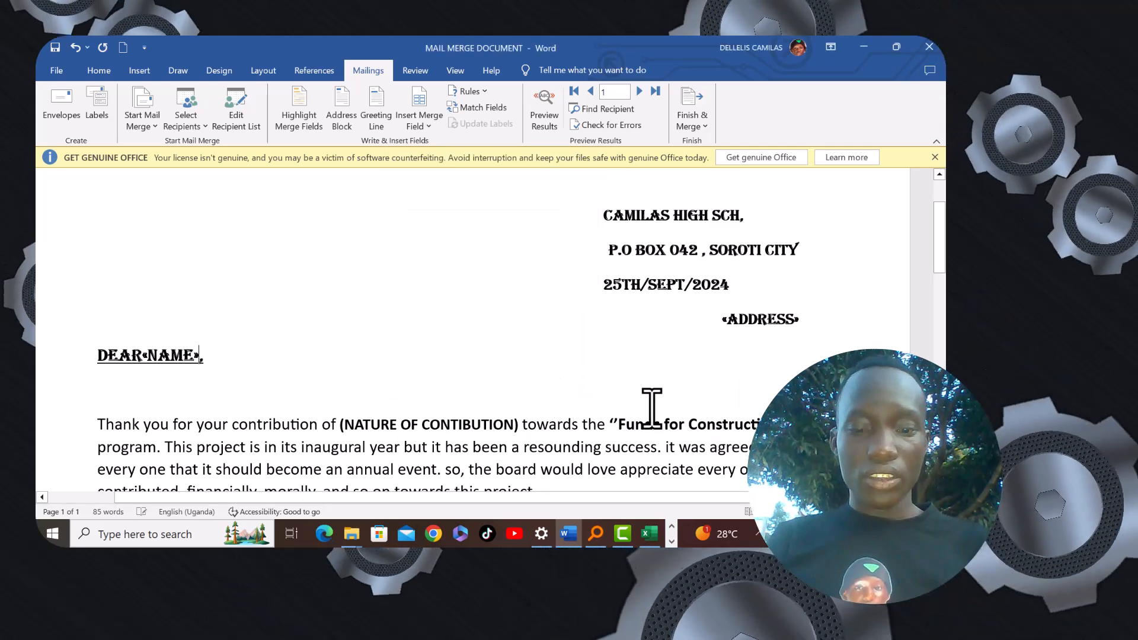
- Replace the (NATURE OF CONTIBUTION) placeholder in the letter's first sentence with the NATURE OF CONTIBUTION merge field
scroll(770, 310, "down", 3)
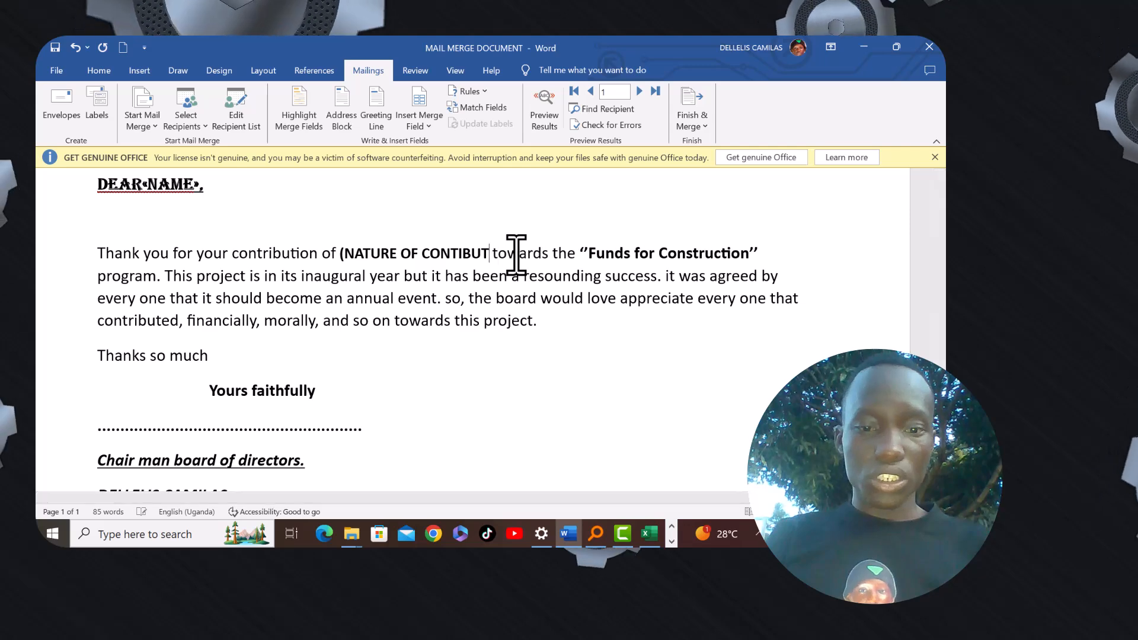
key("BackSpace")
key("BackSpace")
key("BackSpace")
key("BackSpace")
key("BackSpace")
key("BackSpace")
key("BackSpace")
key("BackSpace")
key("BackSpace")
key("BackSpace")
key("BackSpace")
key("BackSpace")
key("BackSpace")
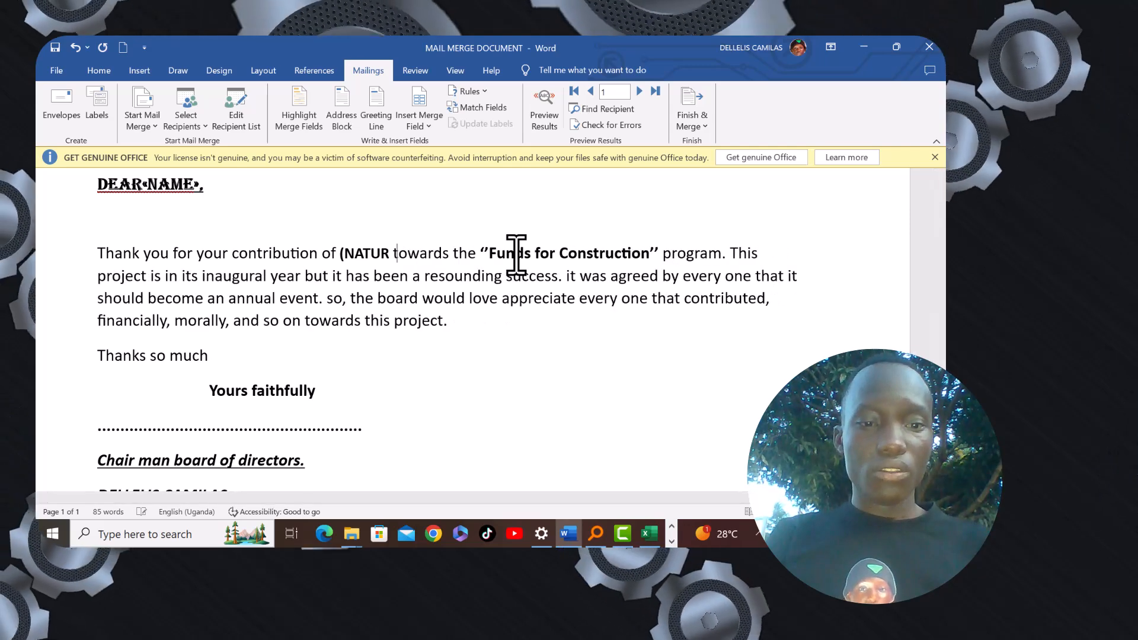
key("BackSpace")
key("BackSpace")
key("BackSpace")
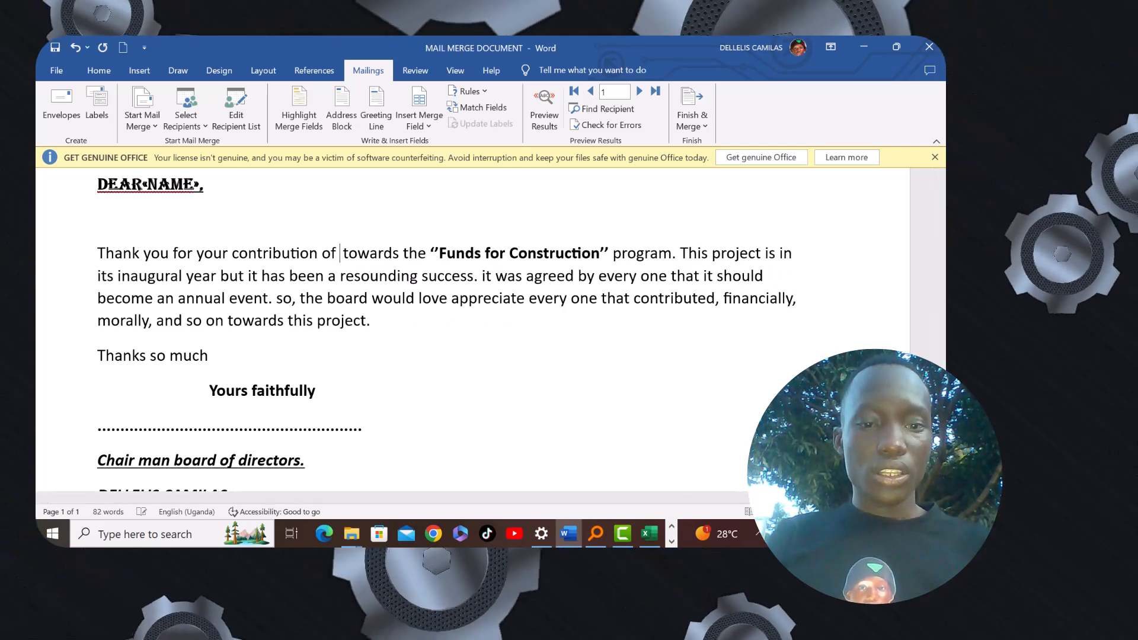
left_click(416, 112)
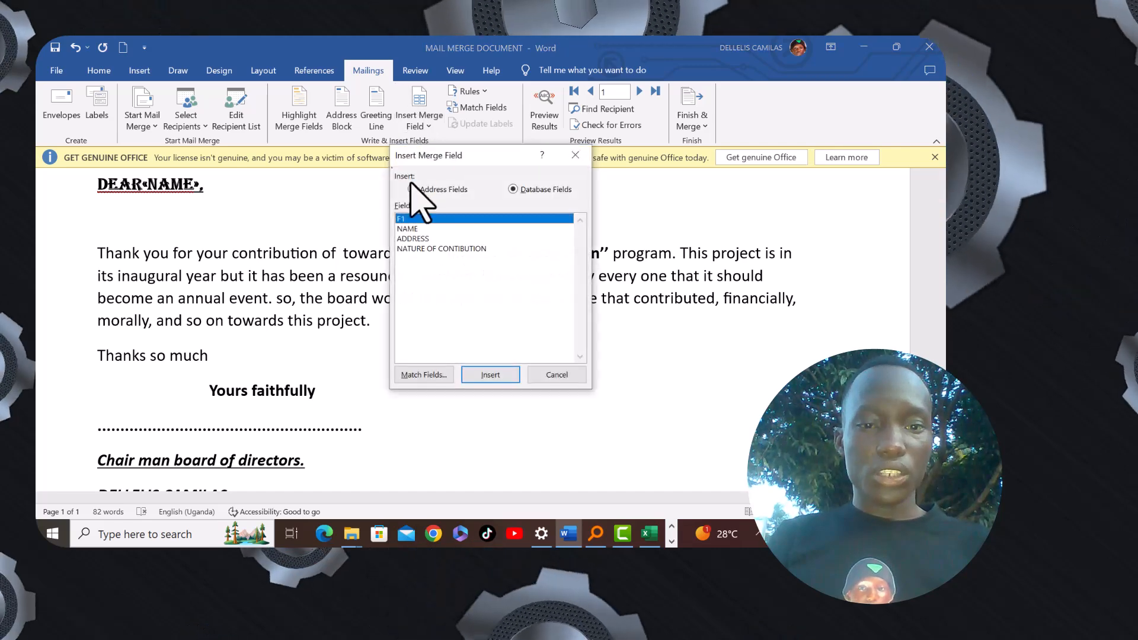
left_click(437, 249)
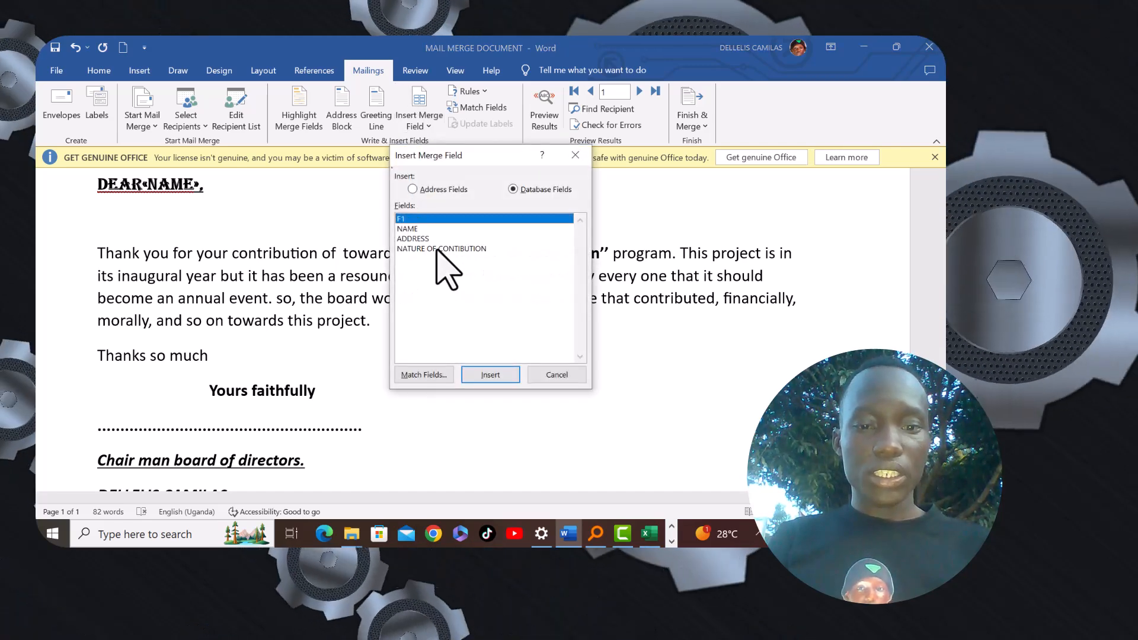
left_click(492, 376)
left_click(566, 375)
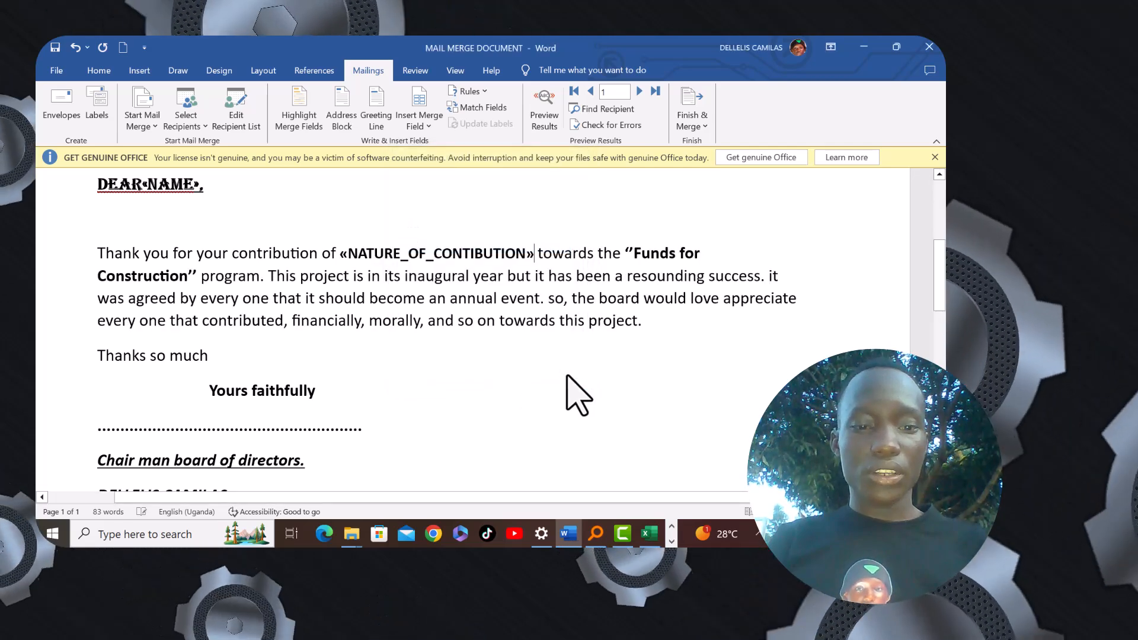
- Preview the merge results and check the first recipient's letter from the address block to the signature
left_click_drag(940, 290, 941, 243)
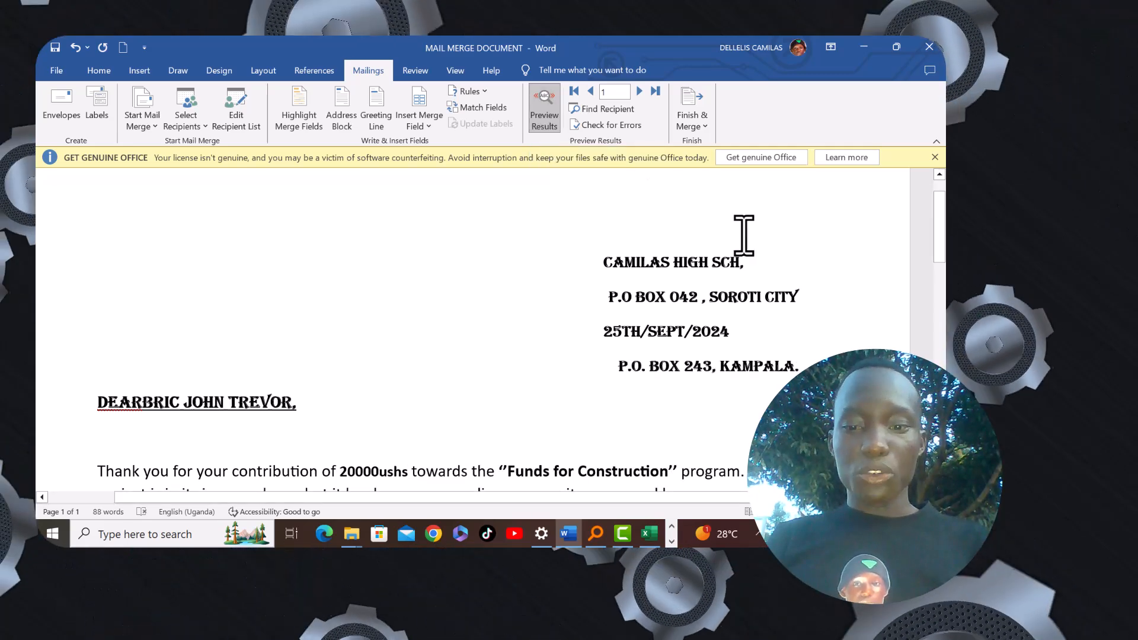
left_click_drag(939, 249, 945, 270)
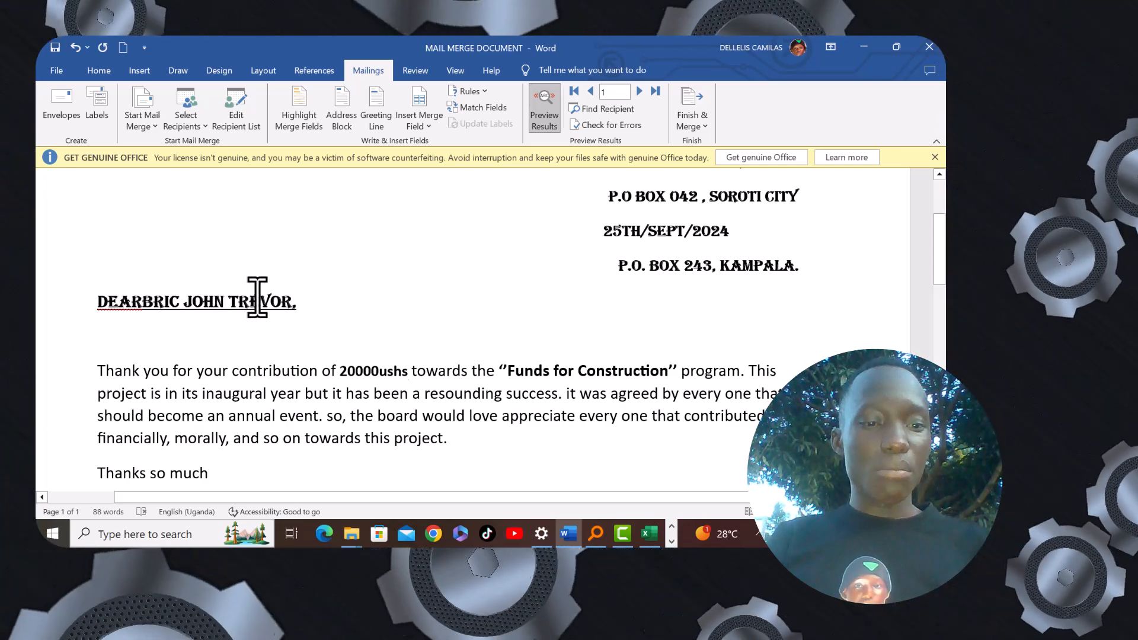
left_click_drag(936, 252, 937, 284)
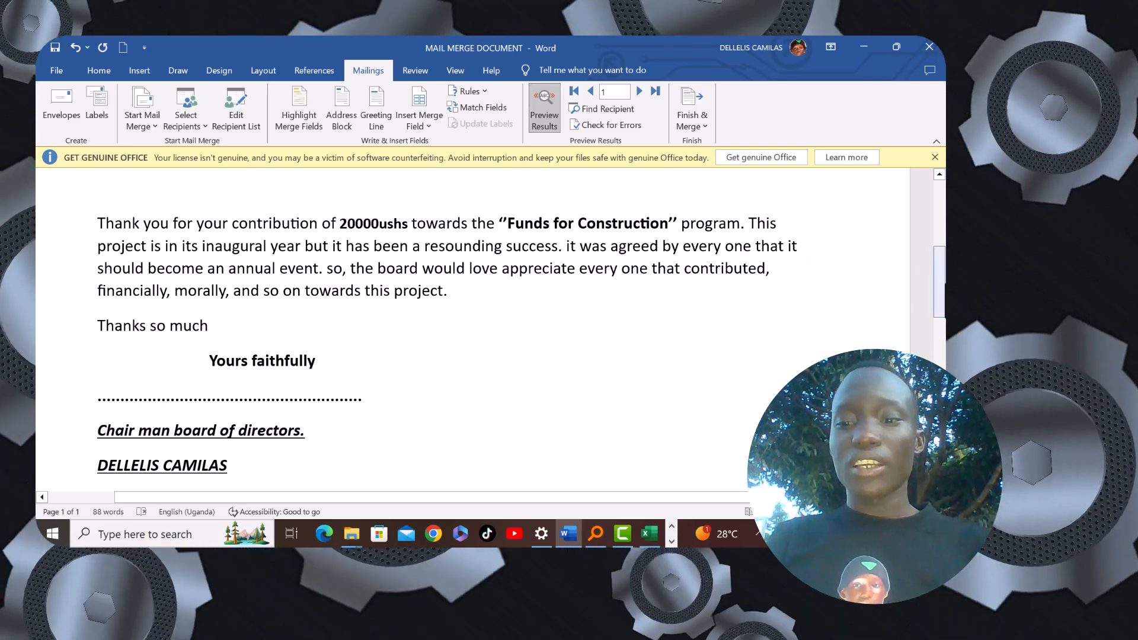
left_click_drag(936, 277, 933, 216)
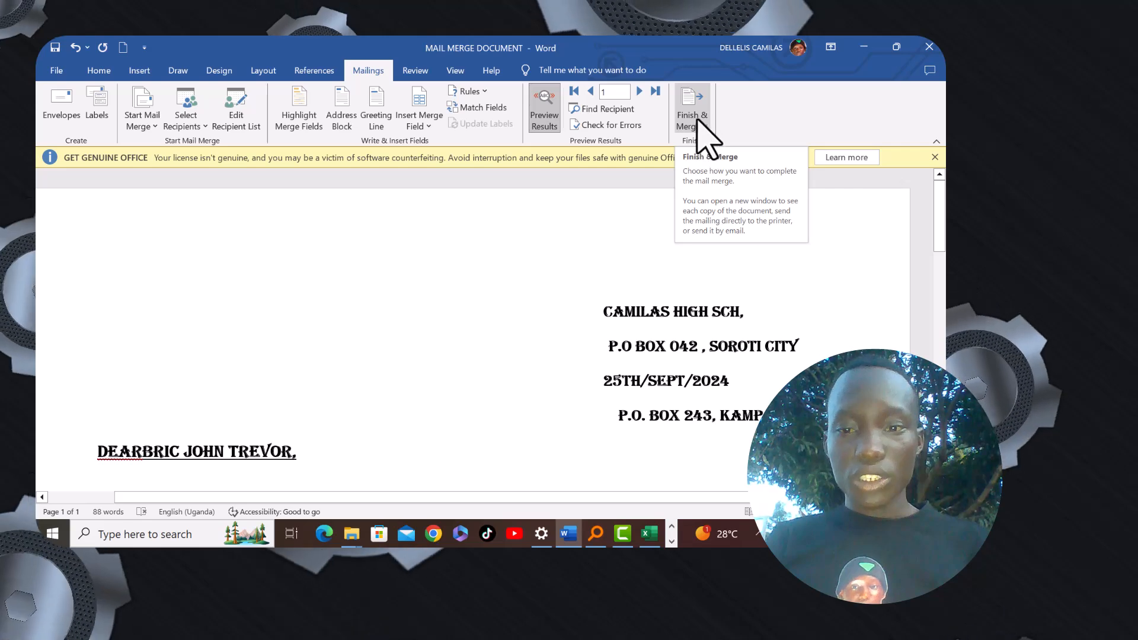
- Finish the merge by generating individual editable letters for all records in a new document
left_click(705, 125)
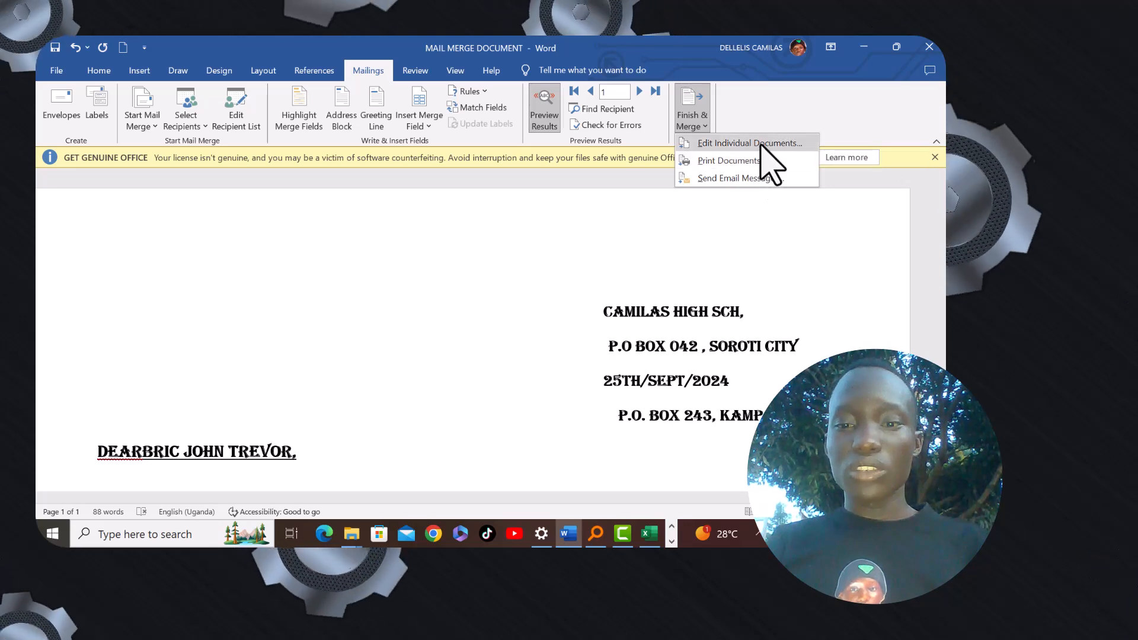
left_click(761, 144)
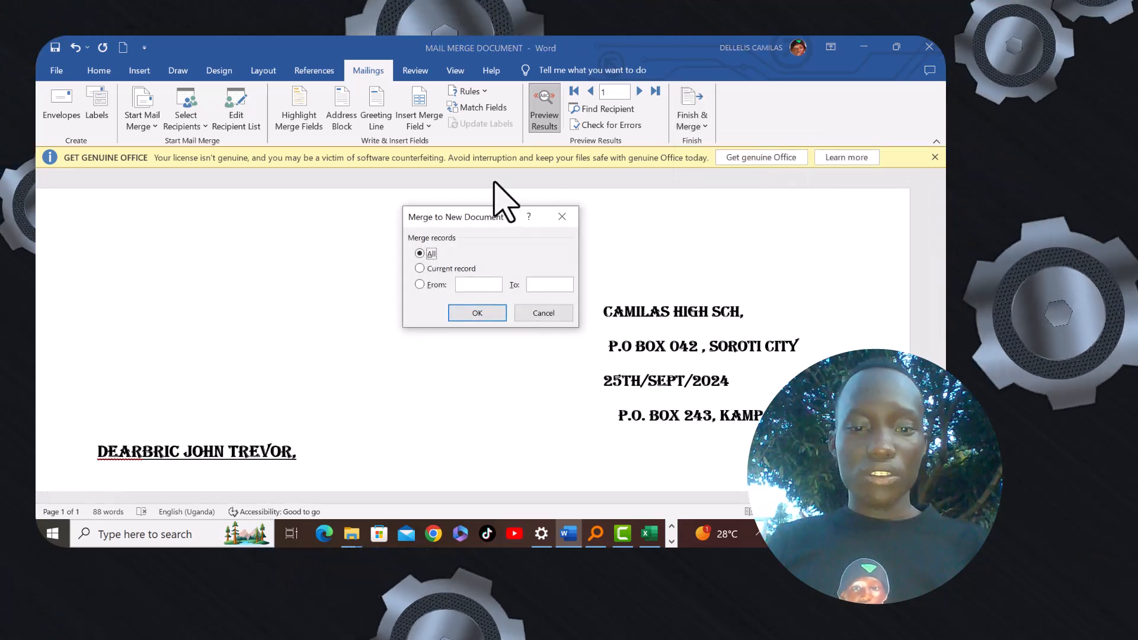
key("F9")
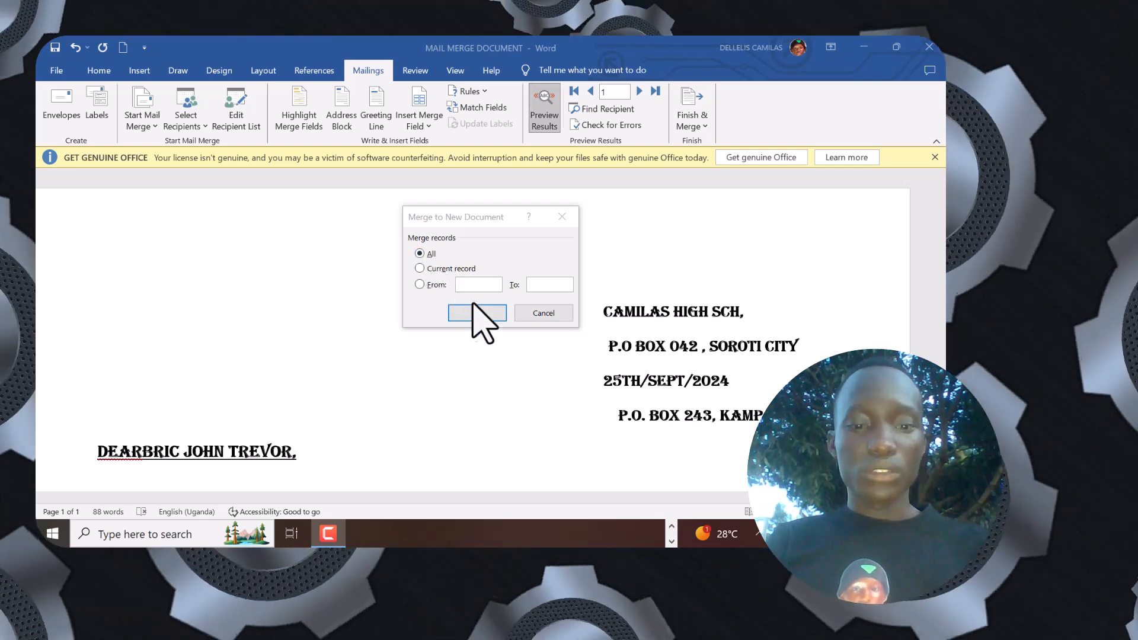
left_click(478, 312)
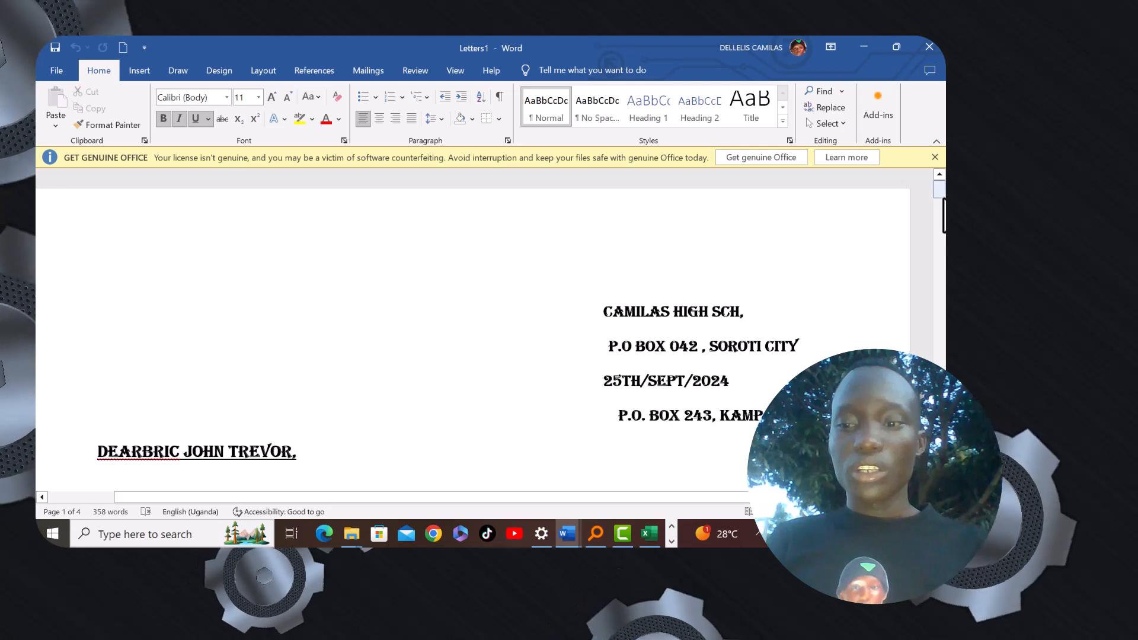
- Review each merged letter's address, salutation and contribution, and return to the first letter
left_click_drag(937, 192, 943, 220)
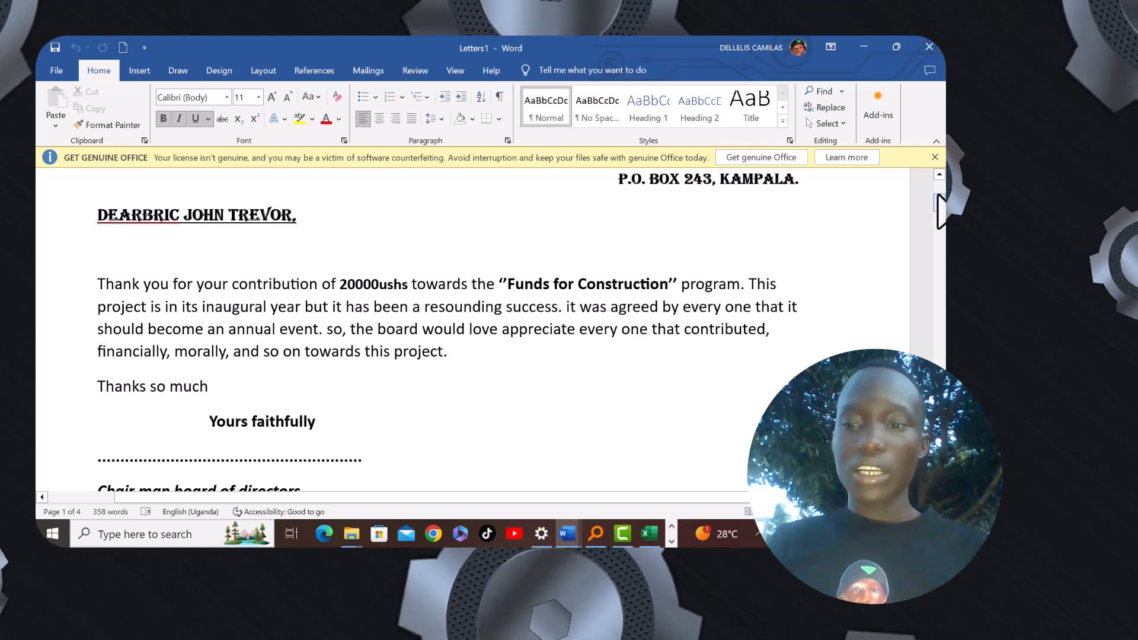
left_click_drag(939, 202, 939, 272)
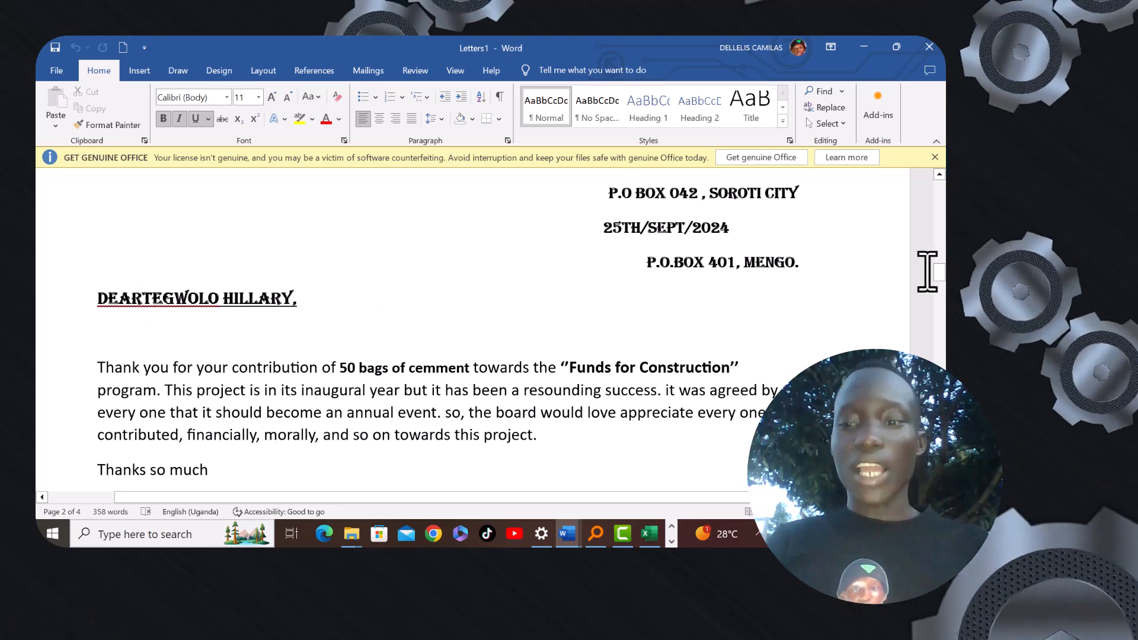
left_click_drag(939, 272, 938, 340)
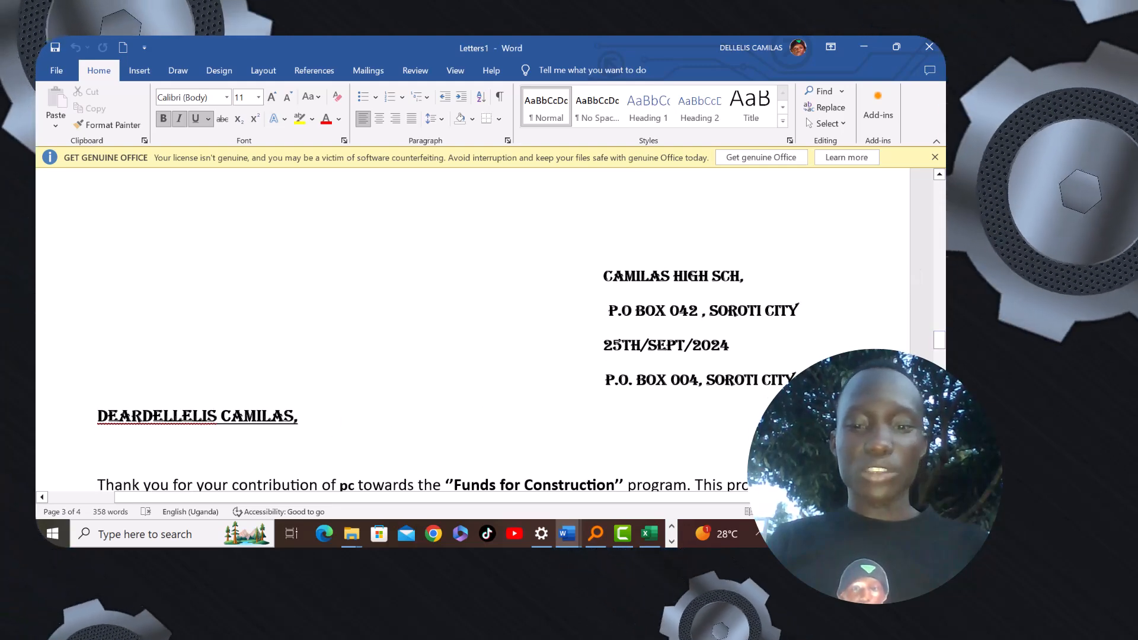
left_click_drag(939, 344, 938, 387)
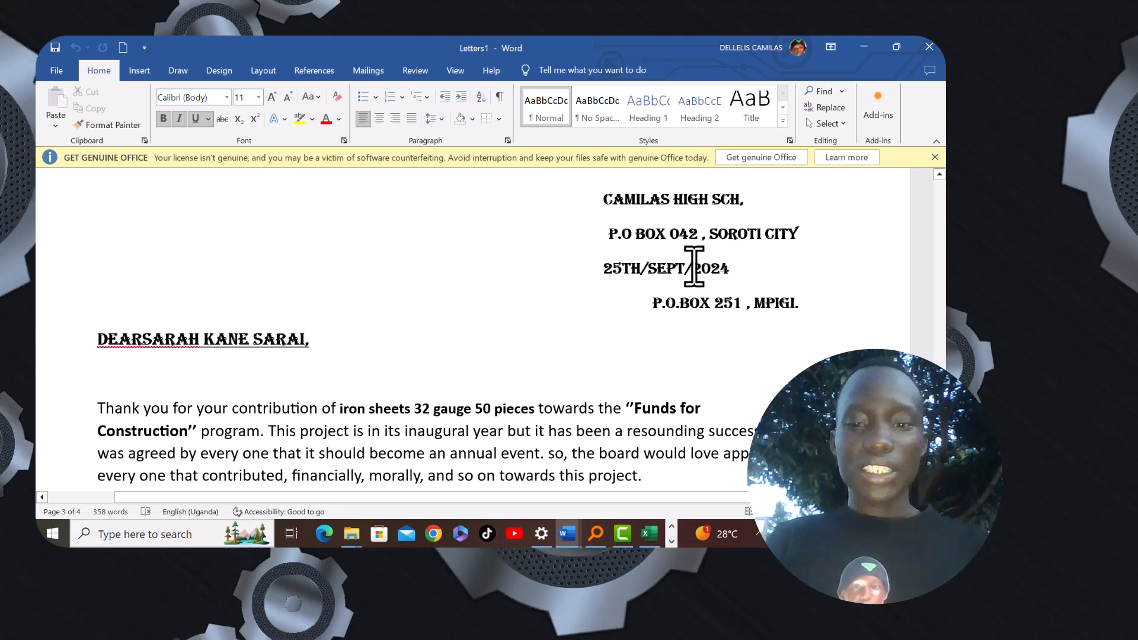
left_click_drag(938, 388, 941, 209)
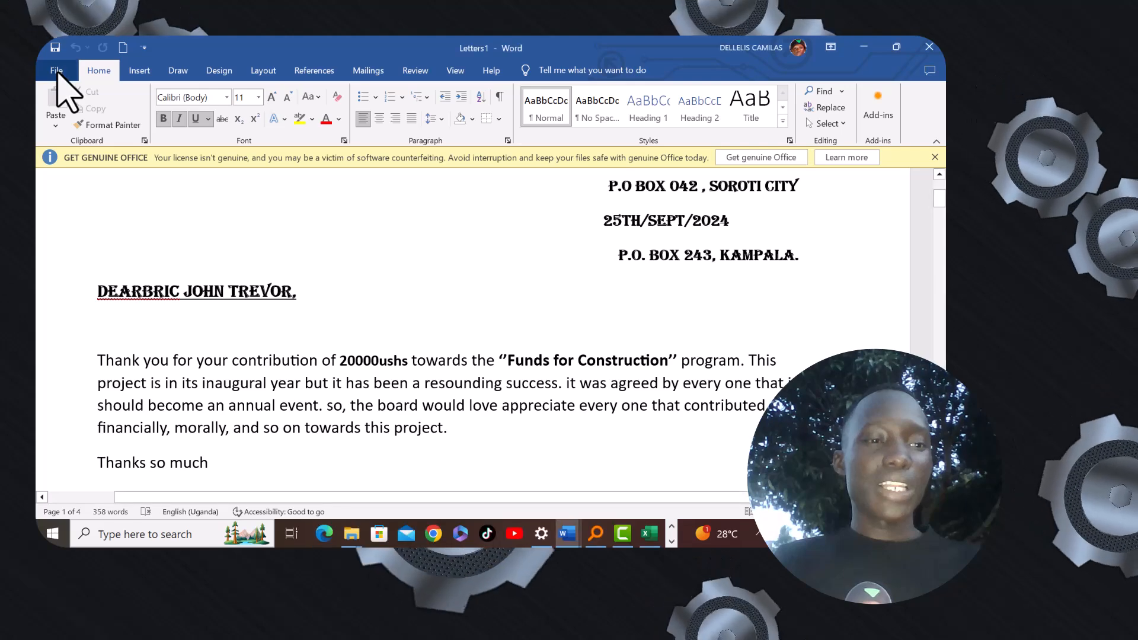
- Save the merged letters in the Documents folder as a PDF named "my final nice work"
left_click(56, 70)
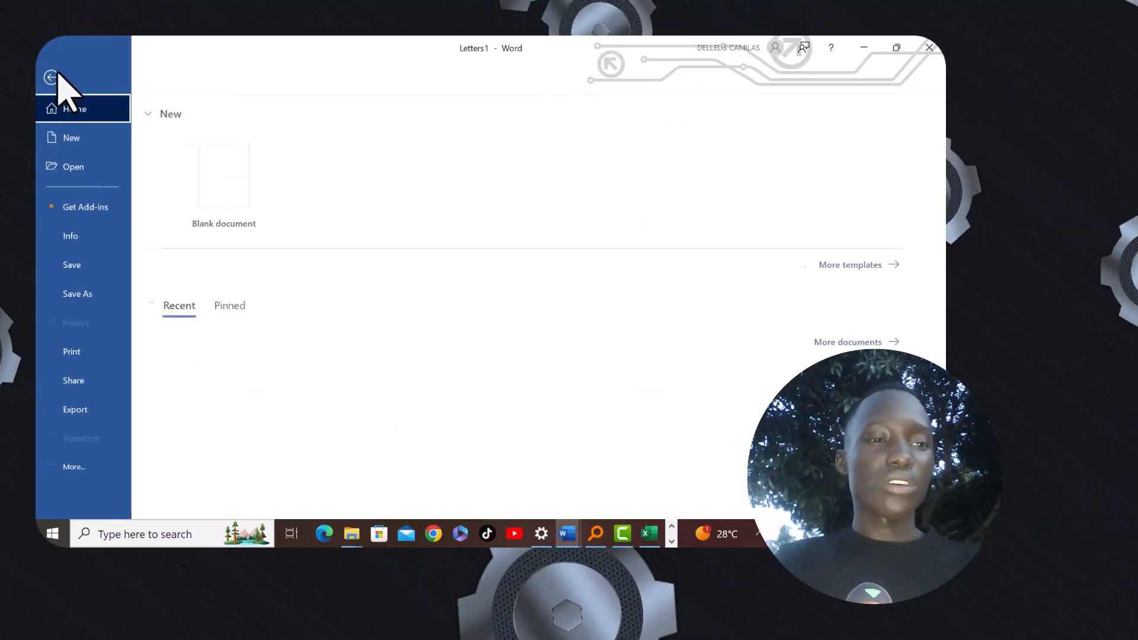
left_click(83, 294)
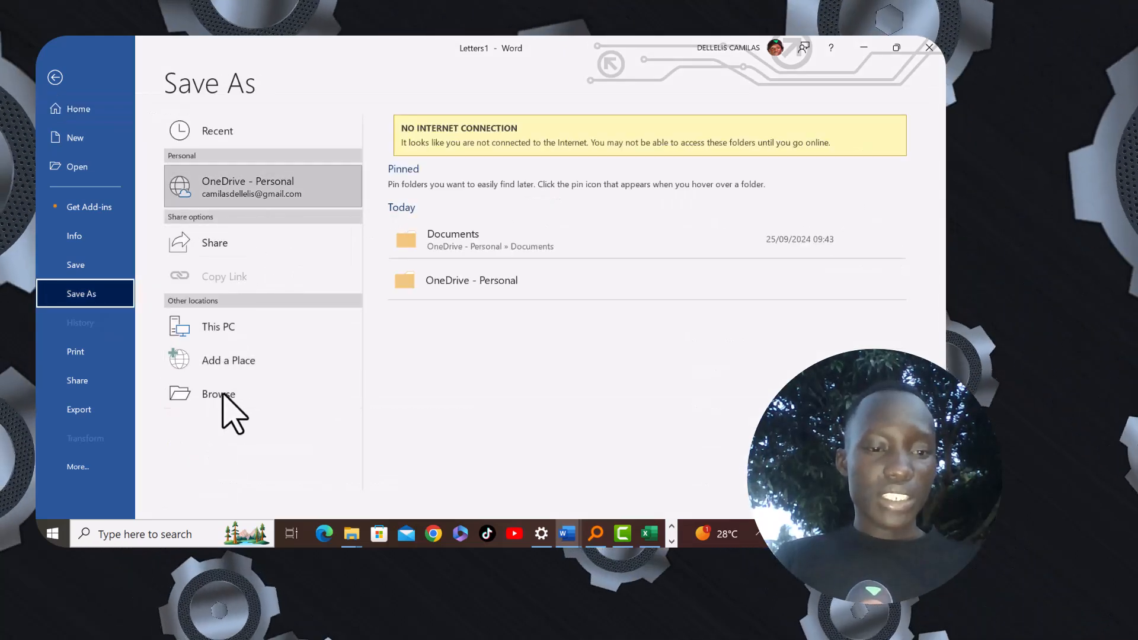
left_click(310, 403)
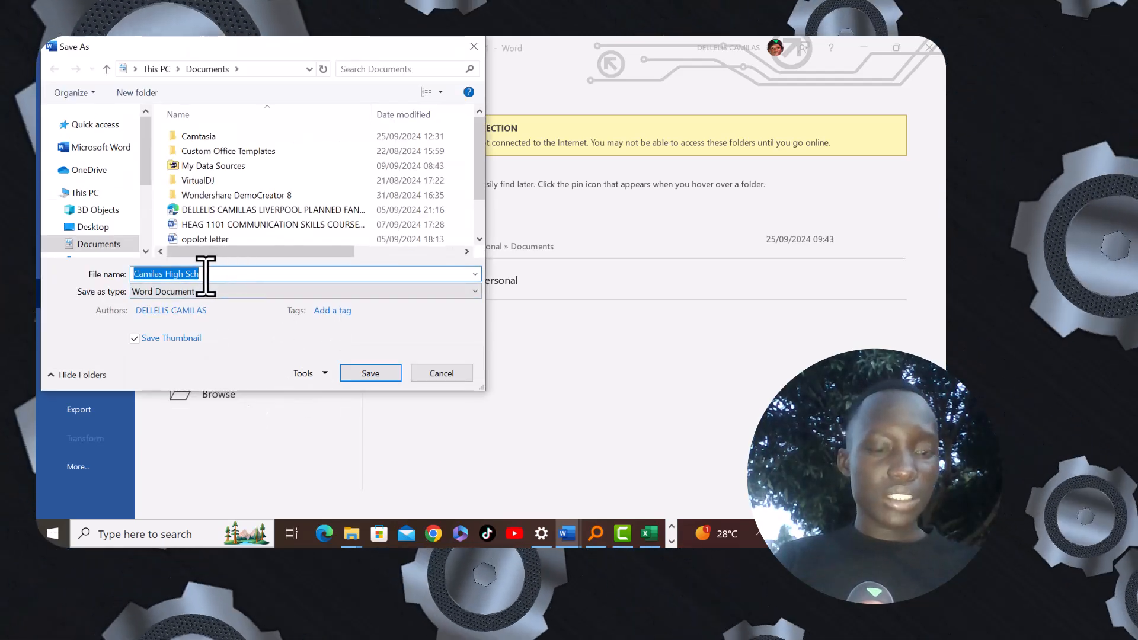
key("BackSpace")
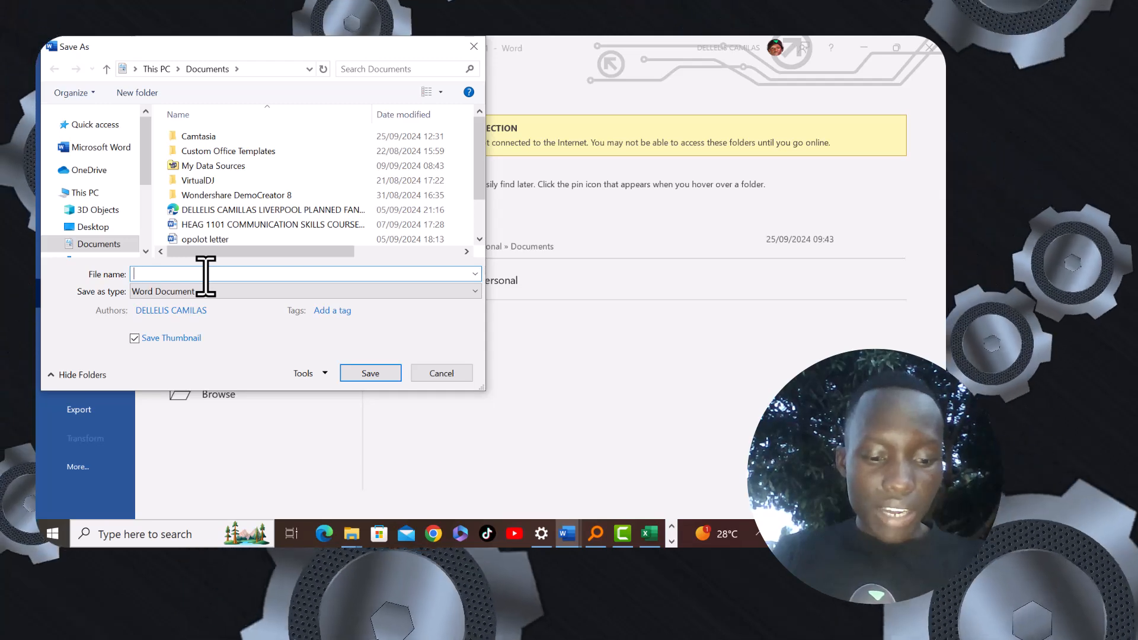
type("my final nice work")
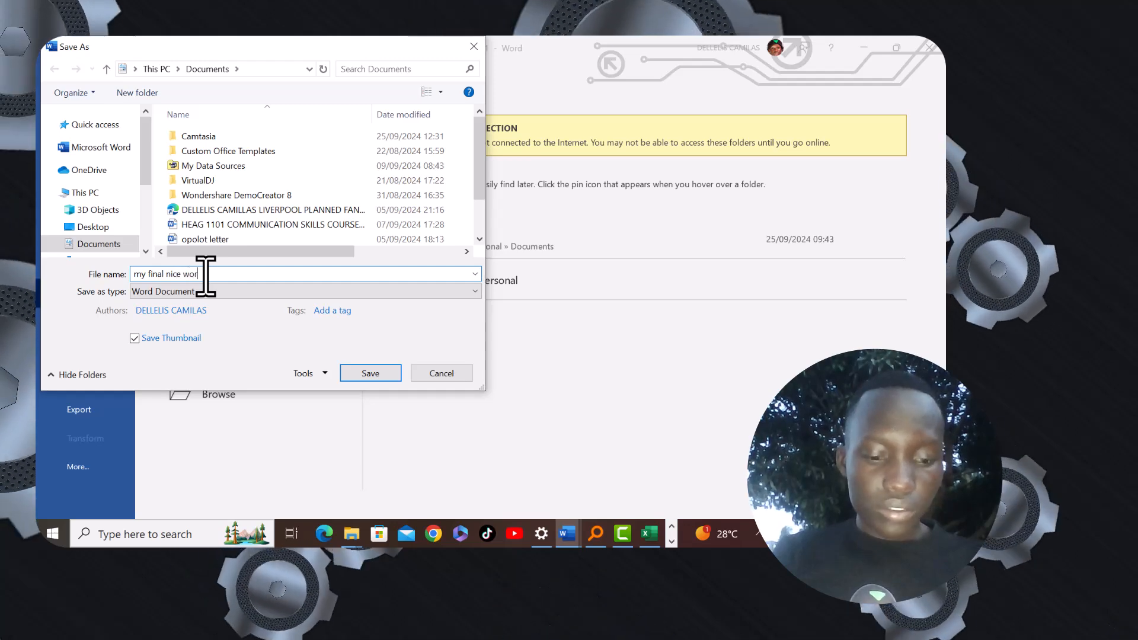
left_click(290, 291)
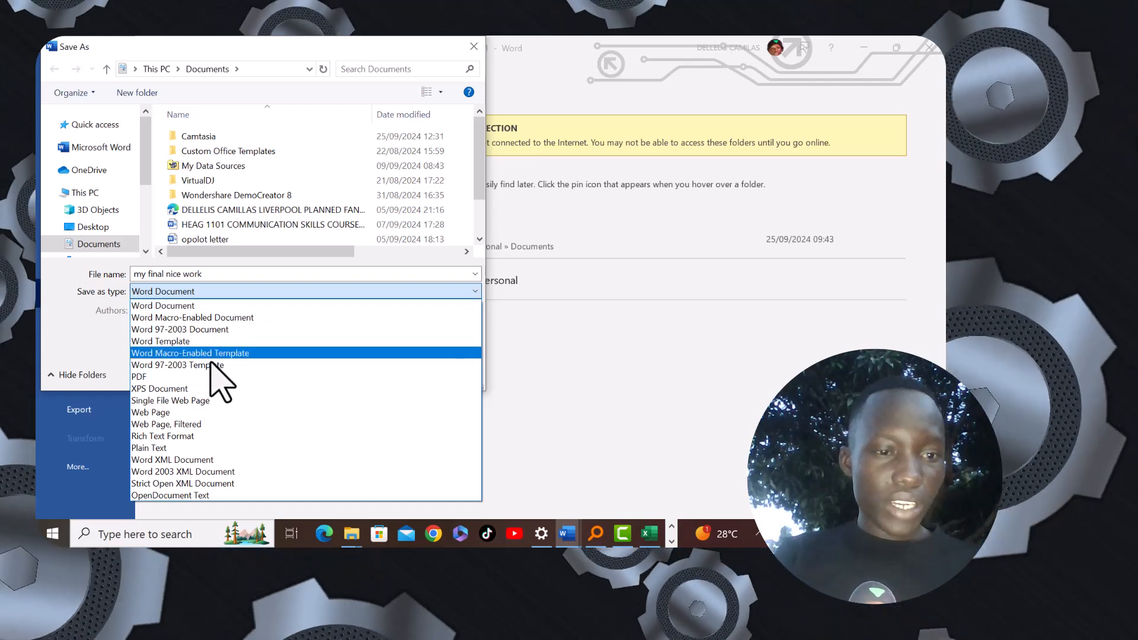
left_click(212, 376)
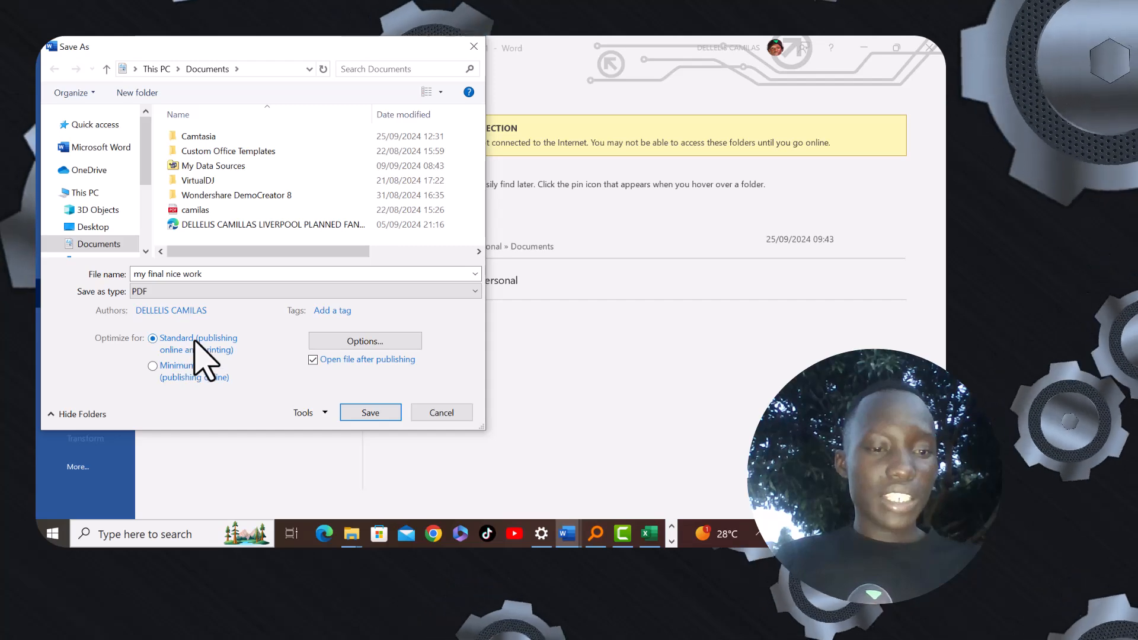
left_click(370, 413)
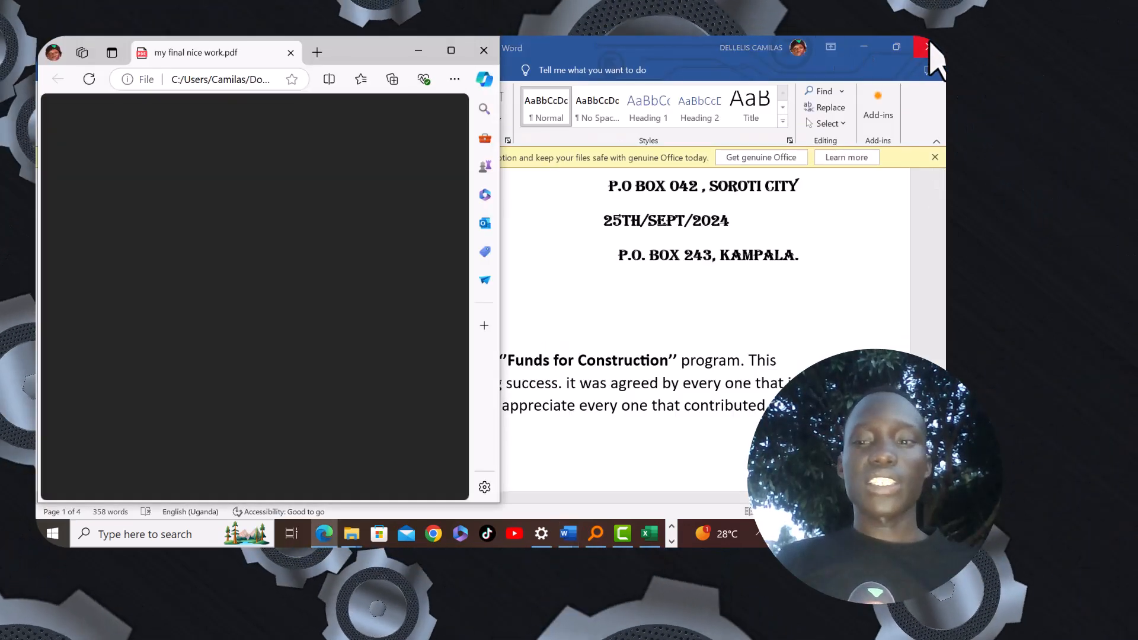
- Close the merged letters document, saving it as "Camilas High Sch" in the OneDrive Documents folder
left_click(929, 43)
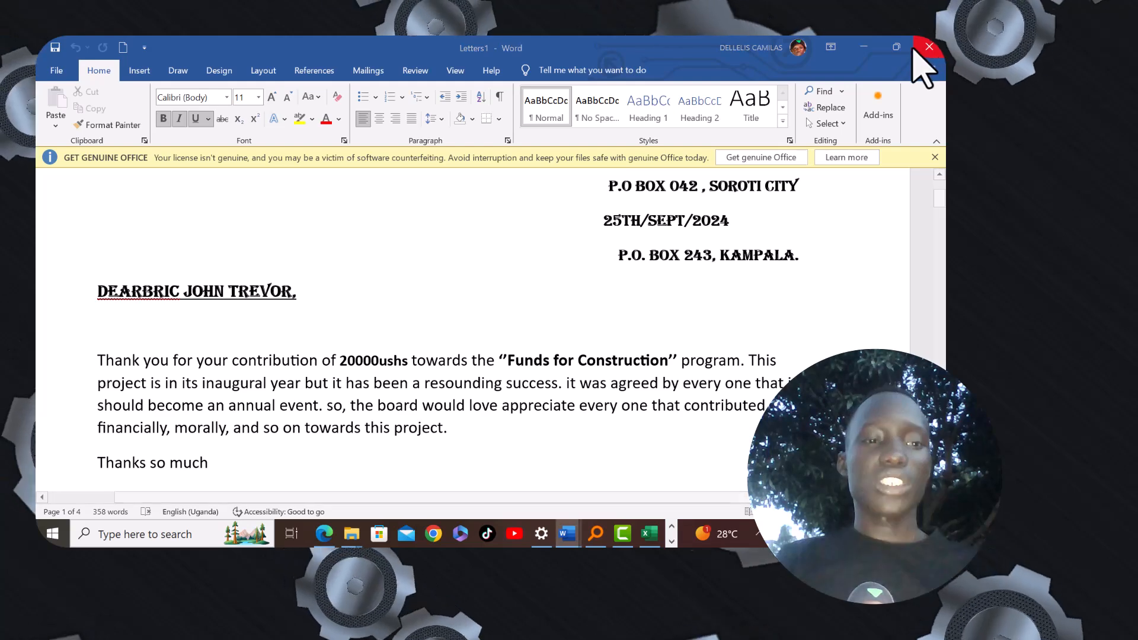
left_click(928, 46)
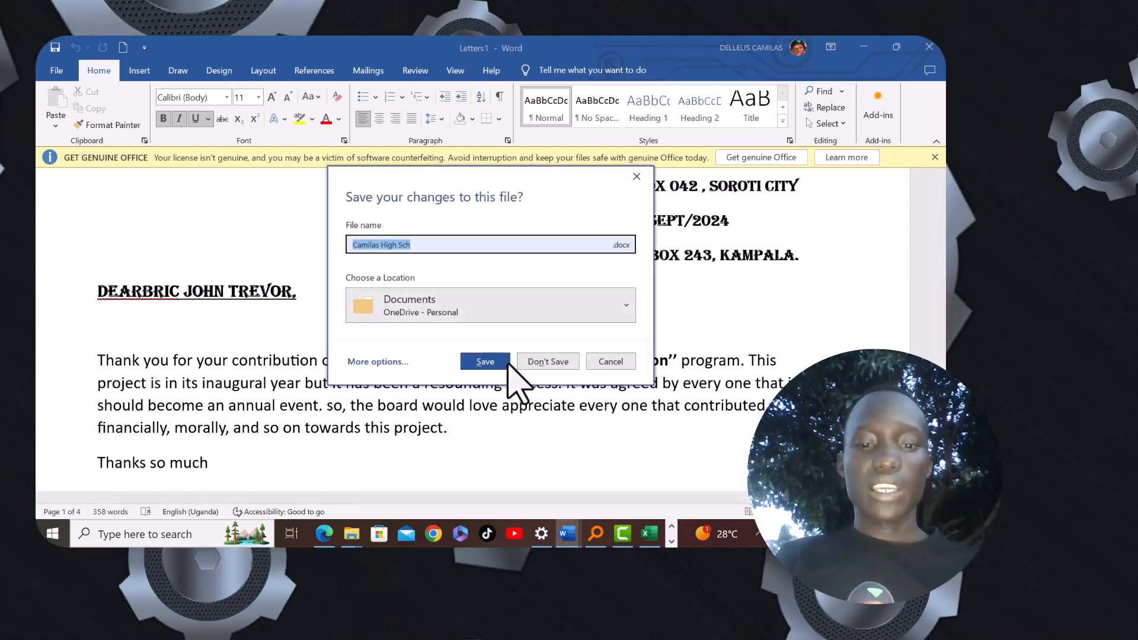
left_click(492, 365)
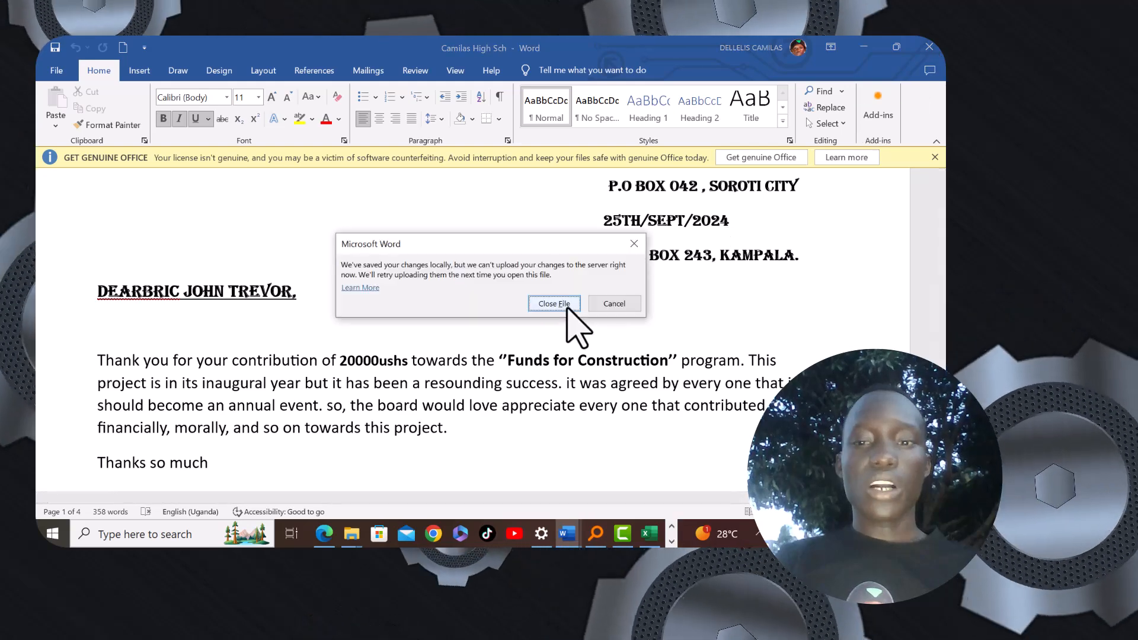
left_click(554, 304)
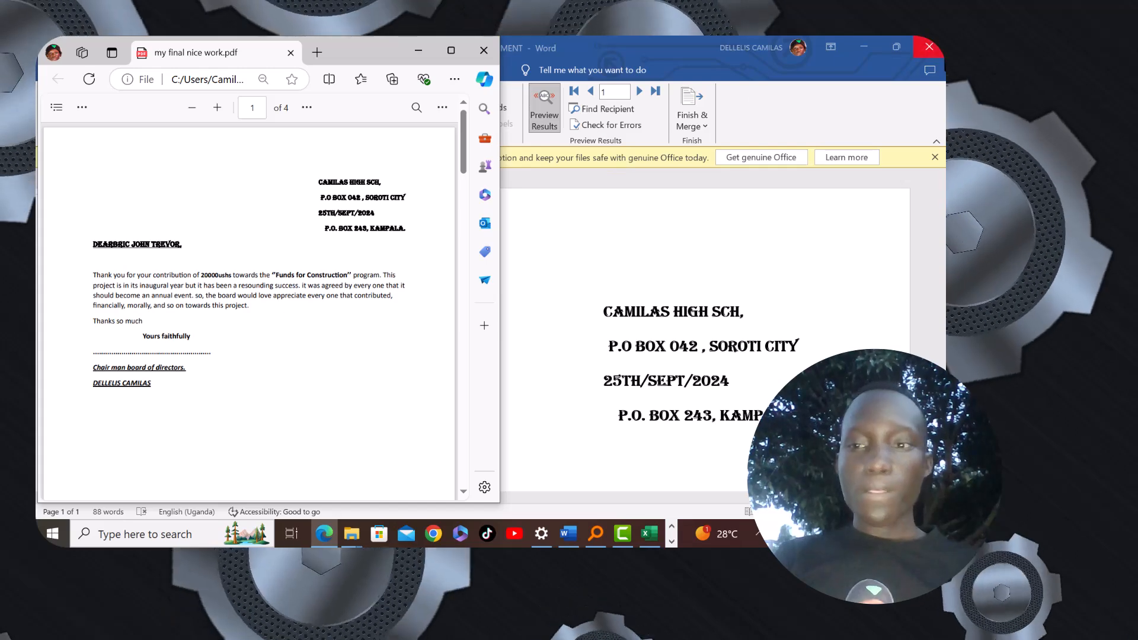
- Close MAIL MERGE DOCUMENT with its changes saved on the Desktop, and look through the exported PDF letters
left_click(928, 47)
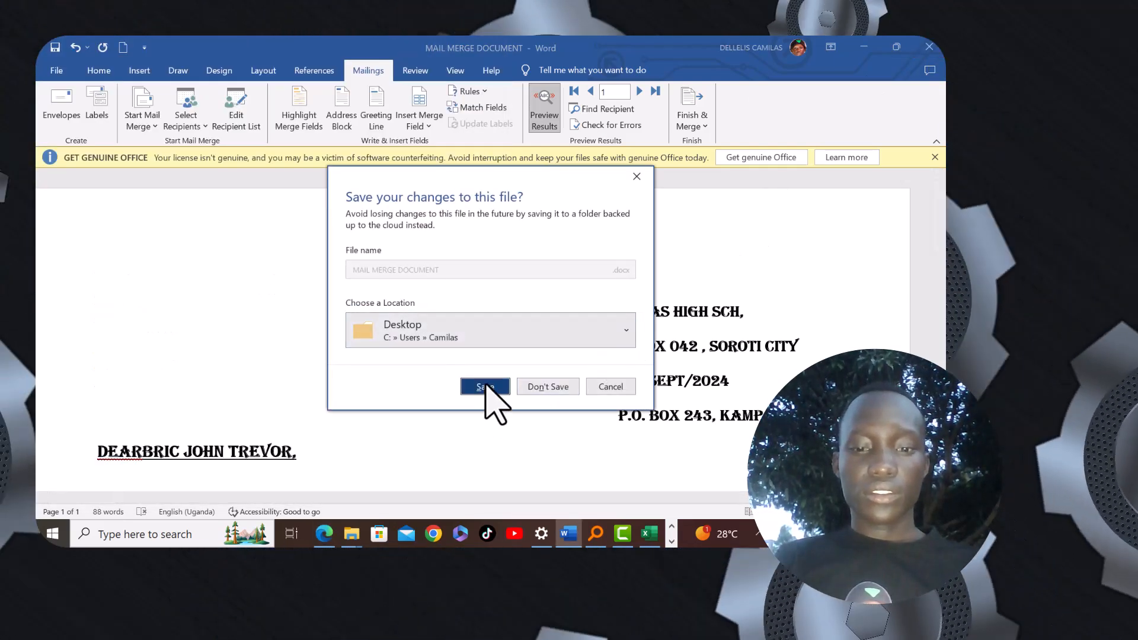
left_click(485, 387)
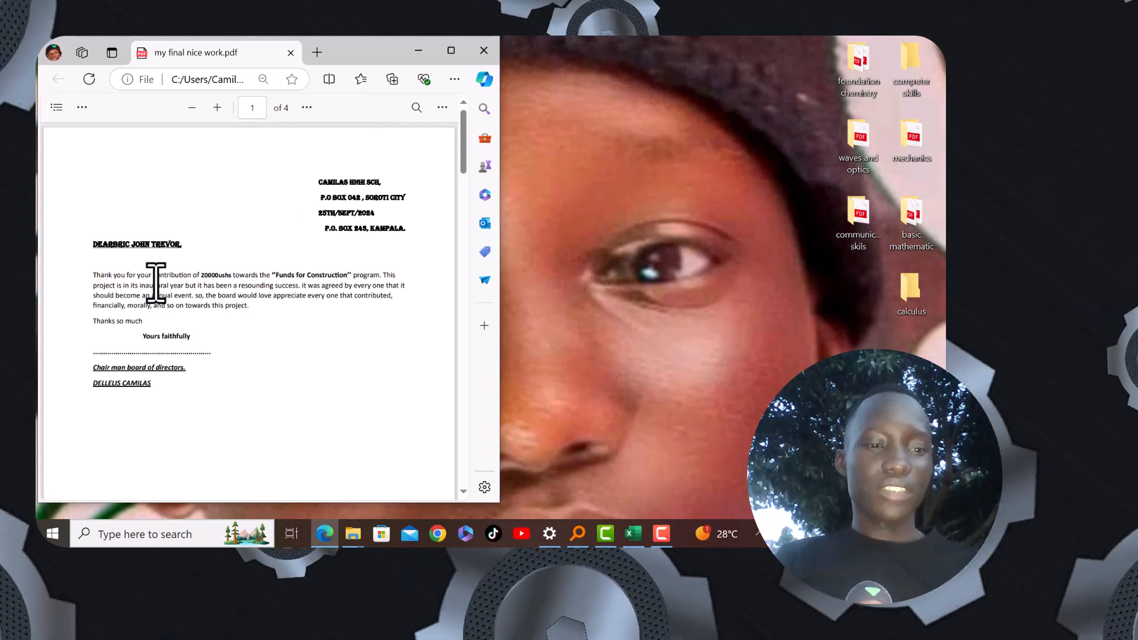
left_click_drag(460, 162, 502, 290)
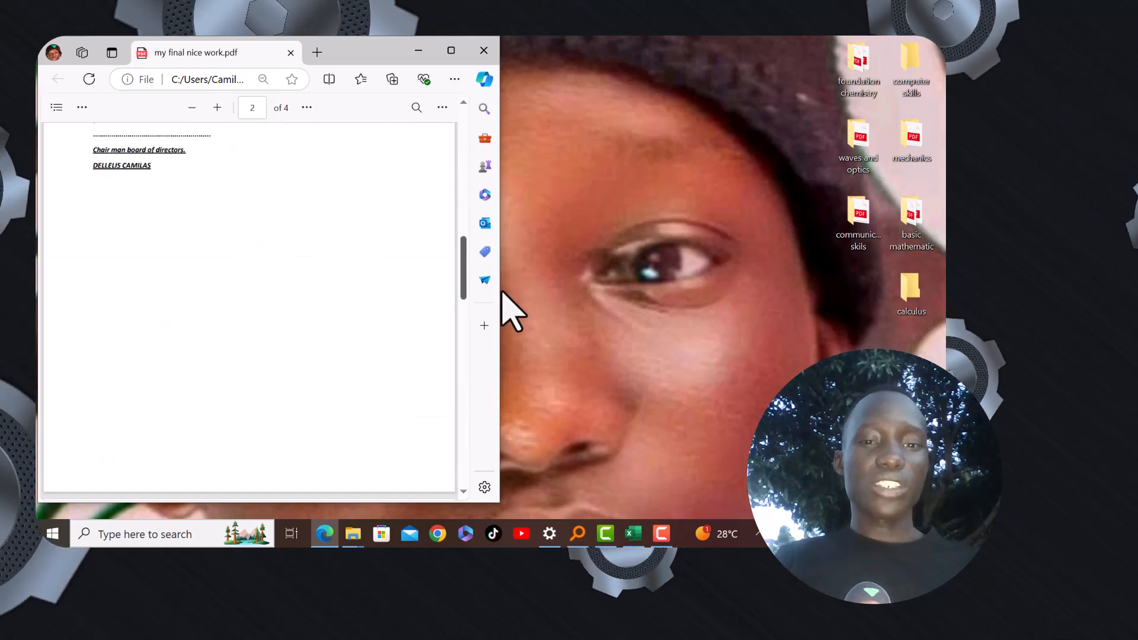